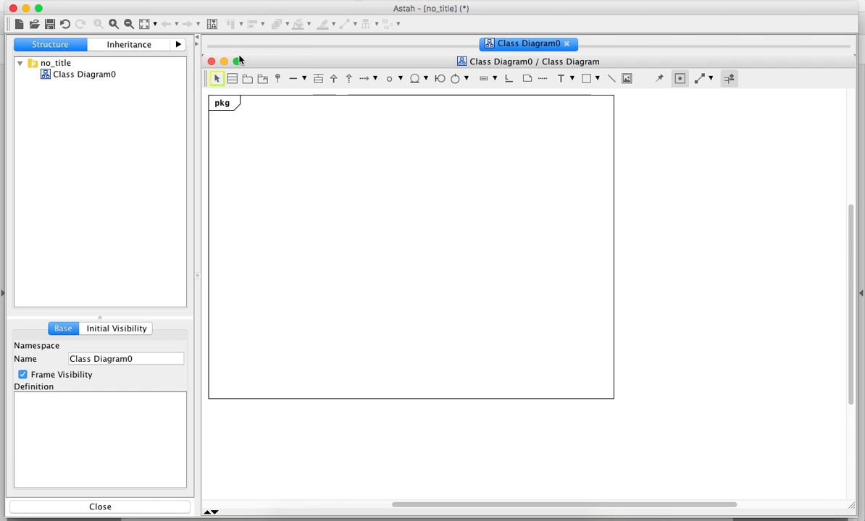
Add a class named Conta_comum near the upper middle of the class diagram.
click(232, 80)
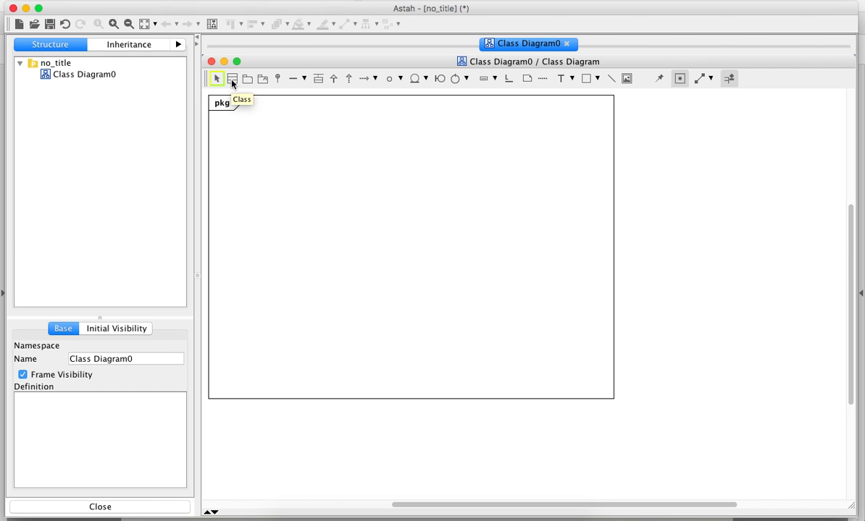
click(352, 132)
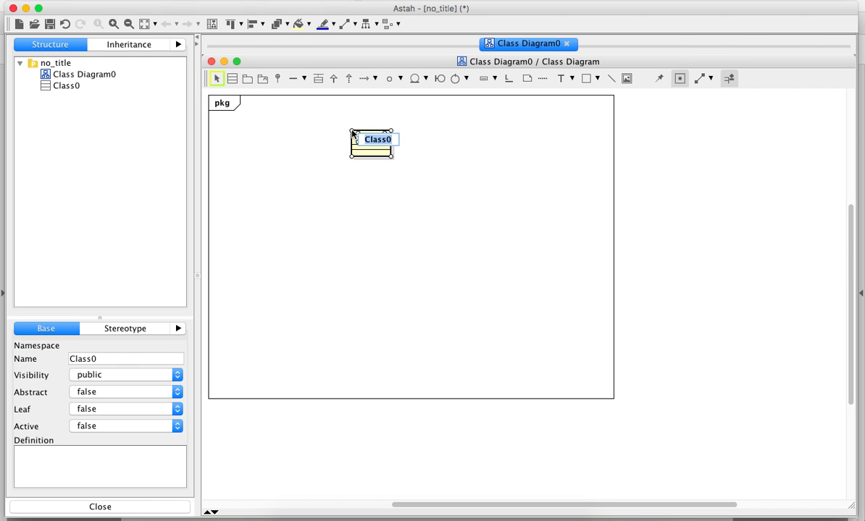
text(Conta_comum)
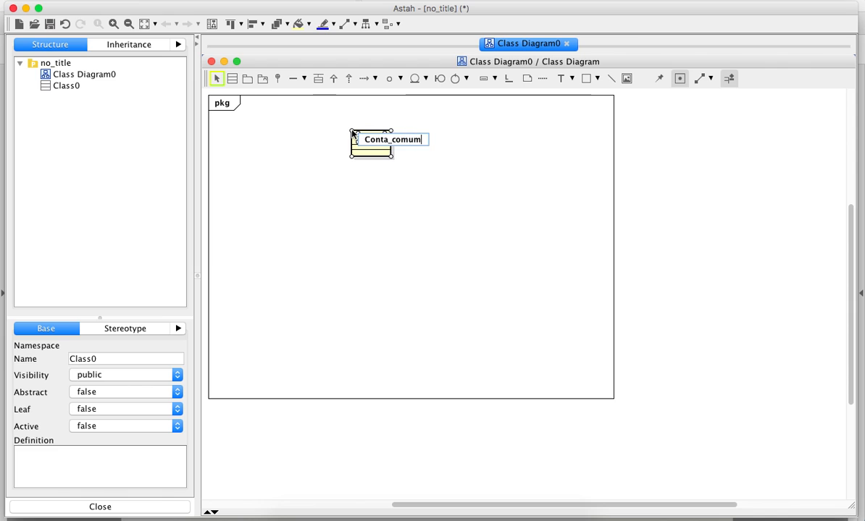
key(Return)
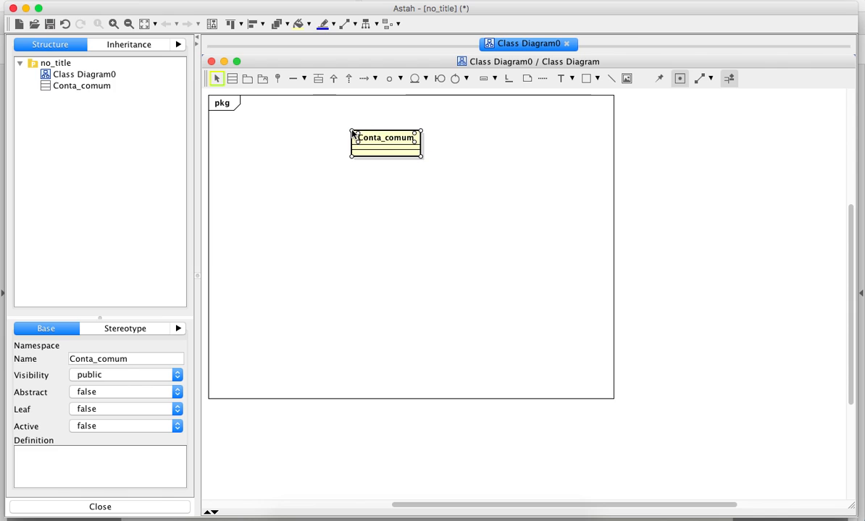
Add a protected attribute nro_conta of type long to the Conta_comum class.
right_click(392, 151)
click(449, 170)
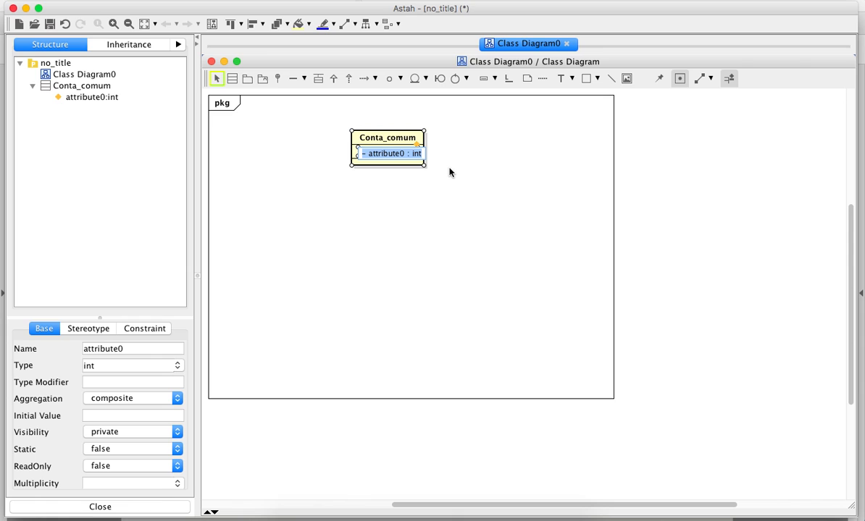
text(#no)
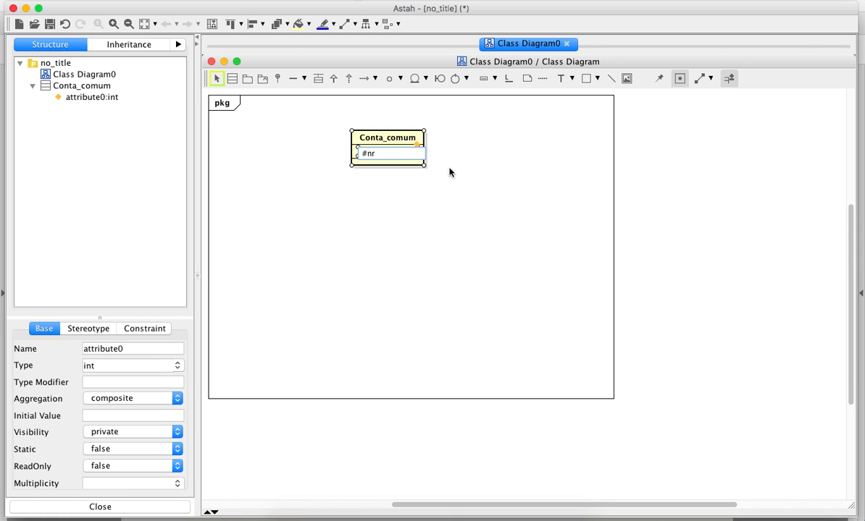
key(BackSpace)
text(ro_c)
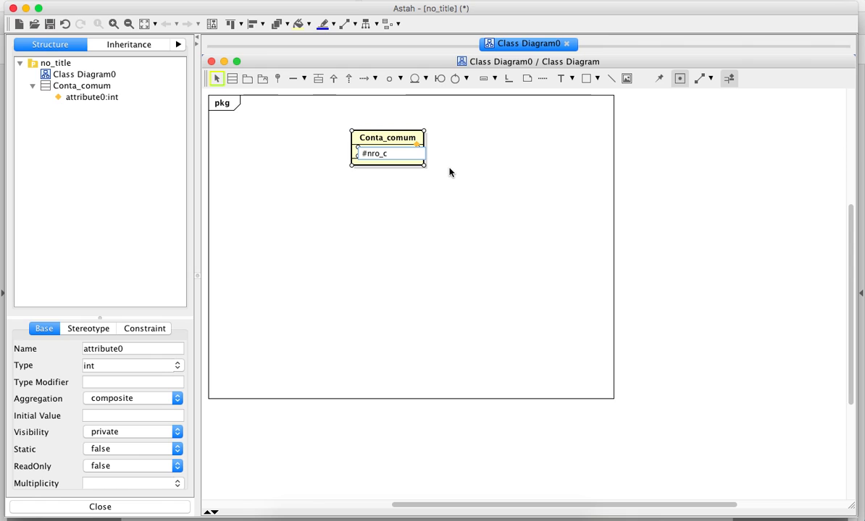
text(onta : lo)
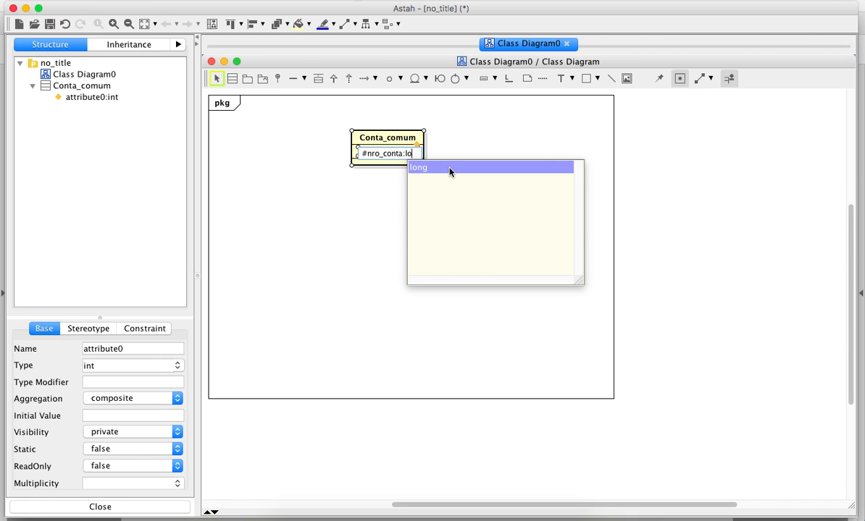
text(ng)
key(Return)
key(Return)
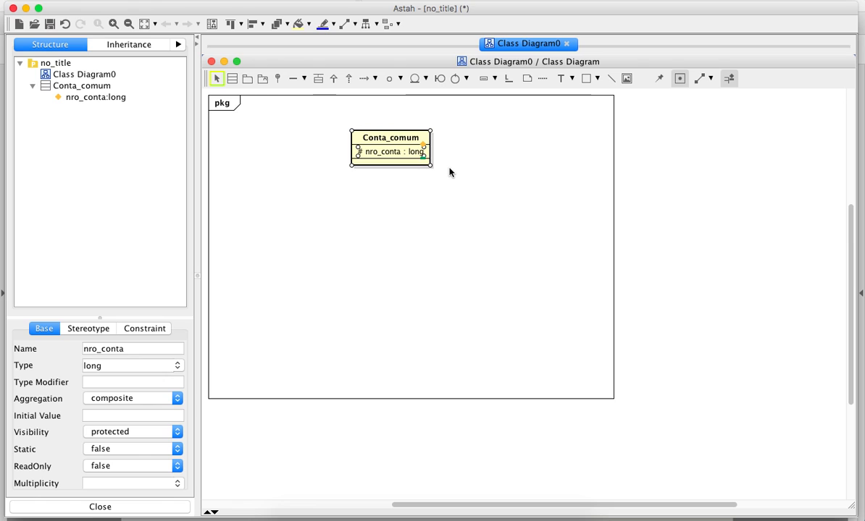
Add a second protected attribute, saldo, of type double to the Conta_comum class.
right_click(400, 154)
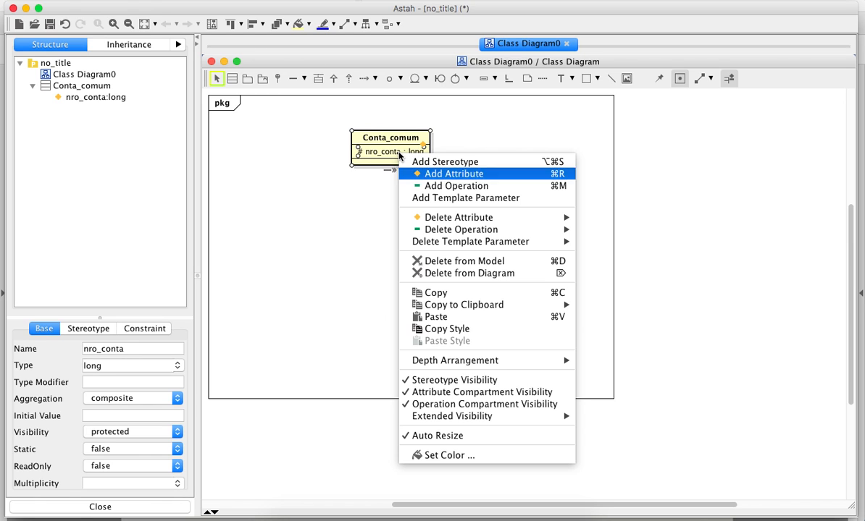
click(438, 174)
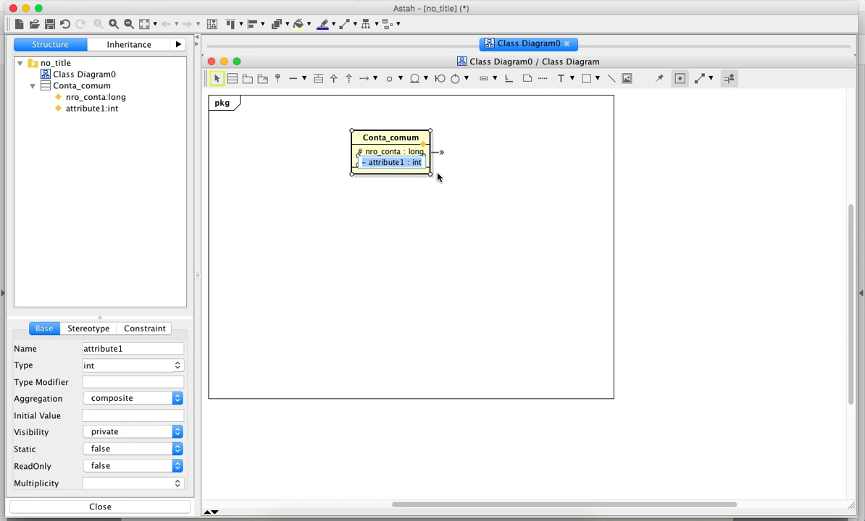
text(#saldo:)
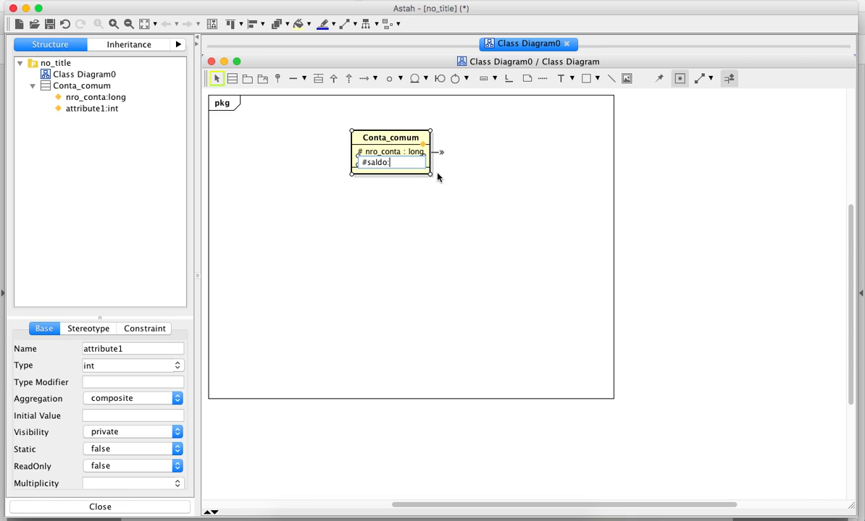
text(do)
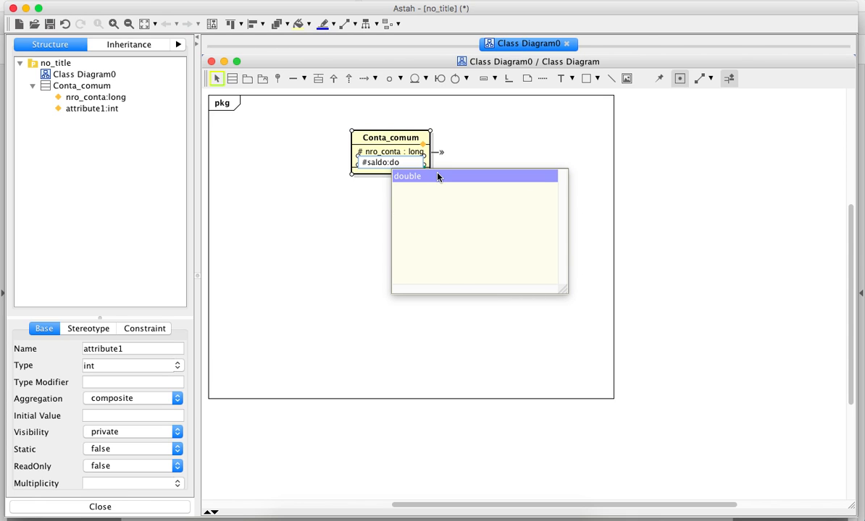
click(437, 176)
key(Return)
click(471, 200)
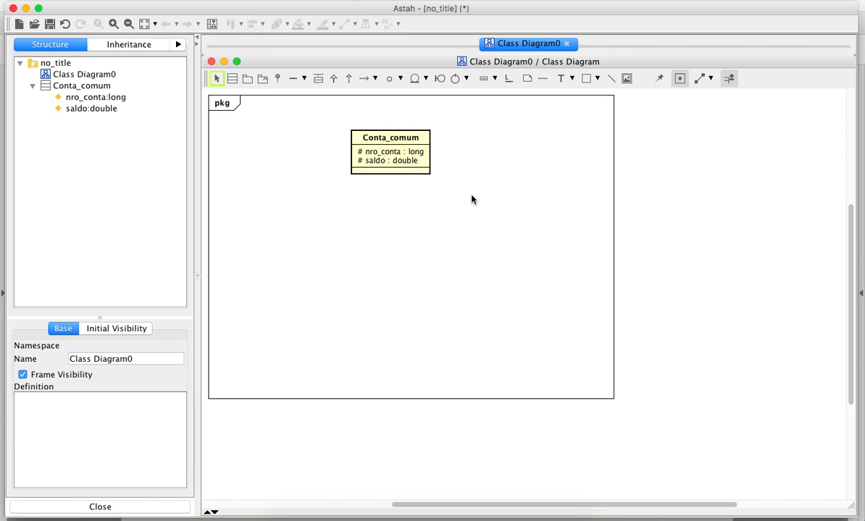
Add a public operation abrir_Conta(int) with return type long to the Conta_comum class.
click(400, 172)
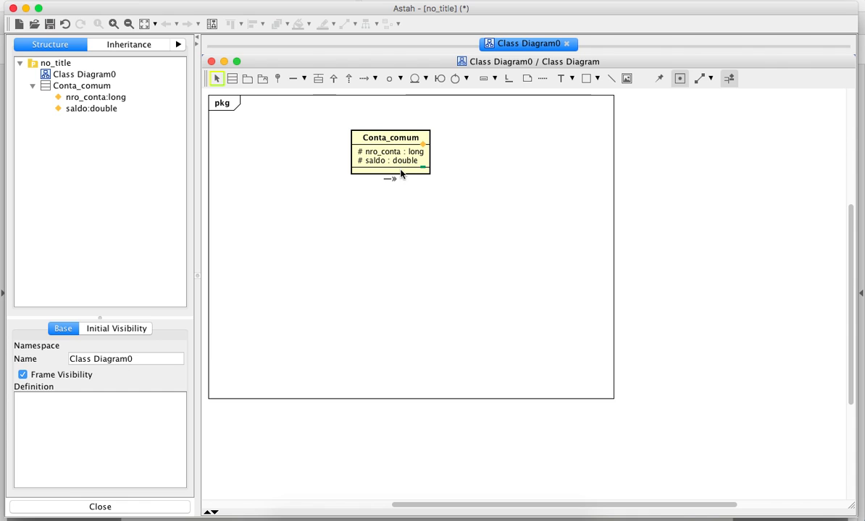
right_click(401, 174)
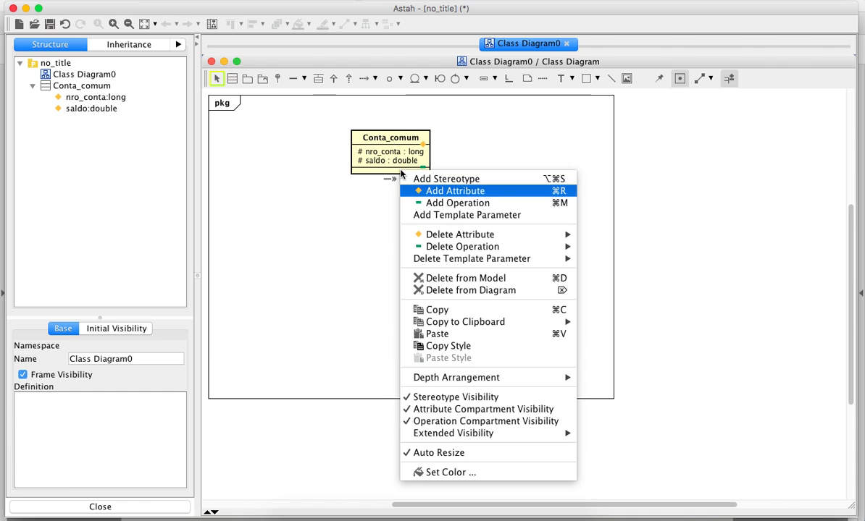
click(498, 204)
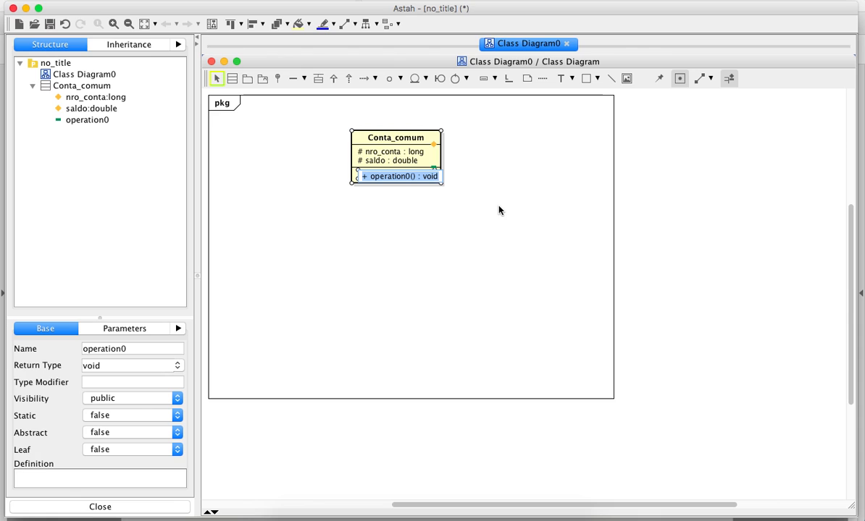
text(+)
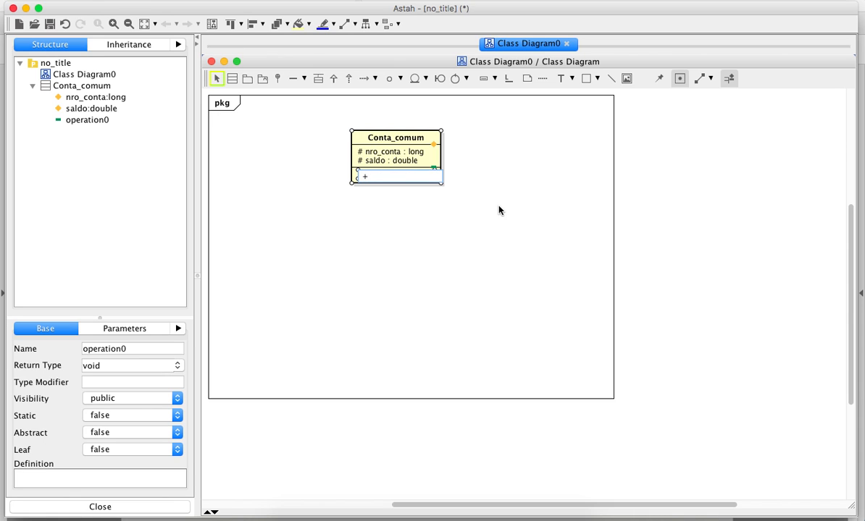
text(abrir)
text(_Conta)
text(())
text(int))
text(:long)
key(Return)
key(Return)
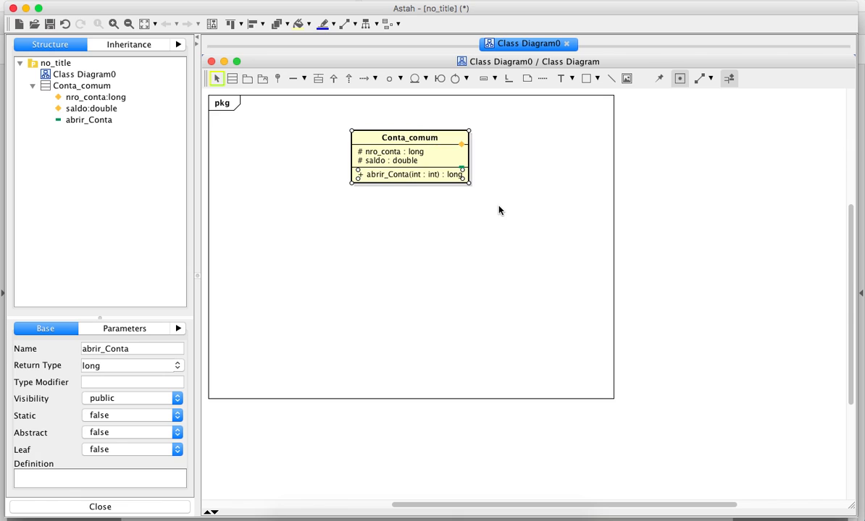
right_click(415, 181)
click(461, 221)
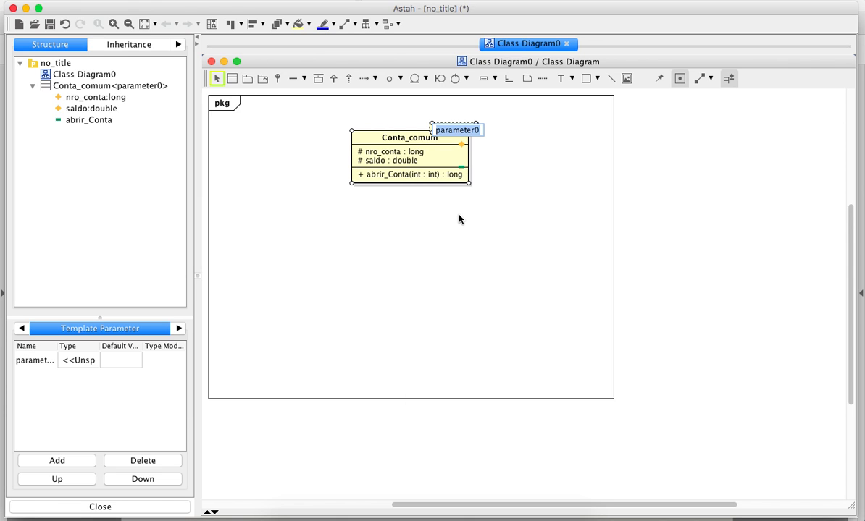
key(super+z)
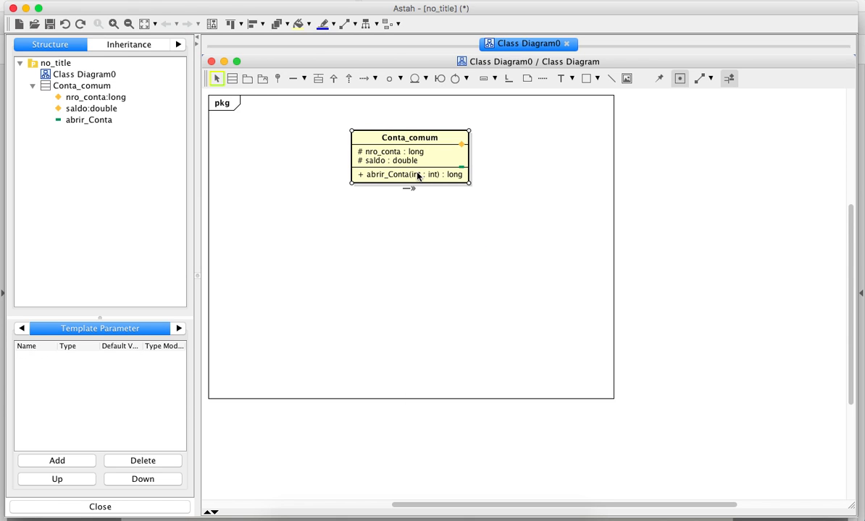
Add a public operation consultar_Conta(long) with return type int to the Conta_comum class.
right_click(418, 176)
click(449, 205)
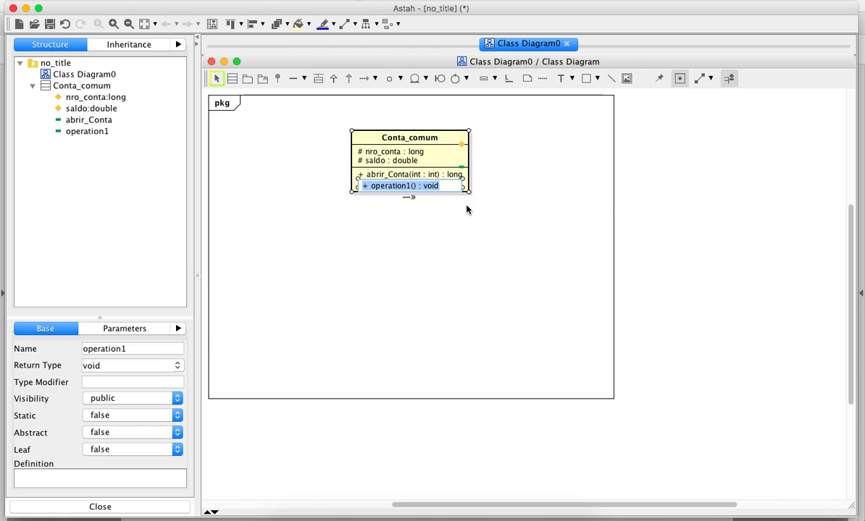
text(+)
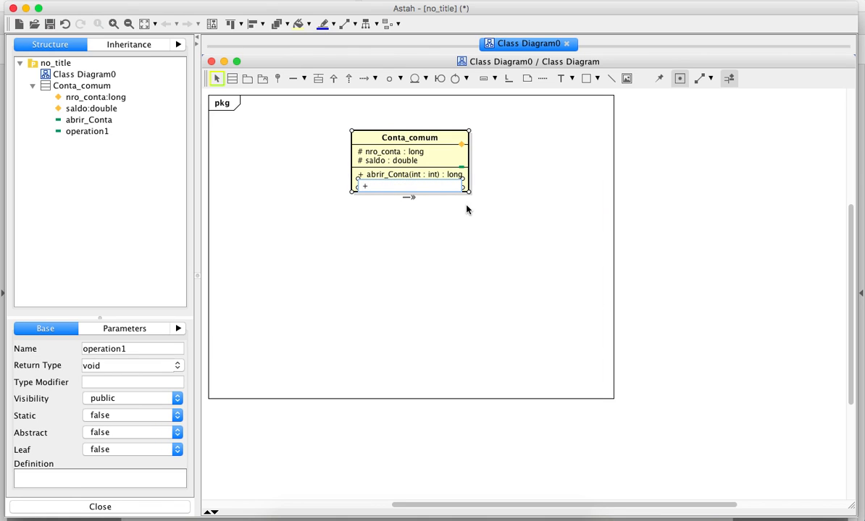
text(consultar_Conta())
key(Left)
text(long))
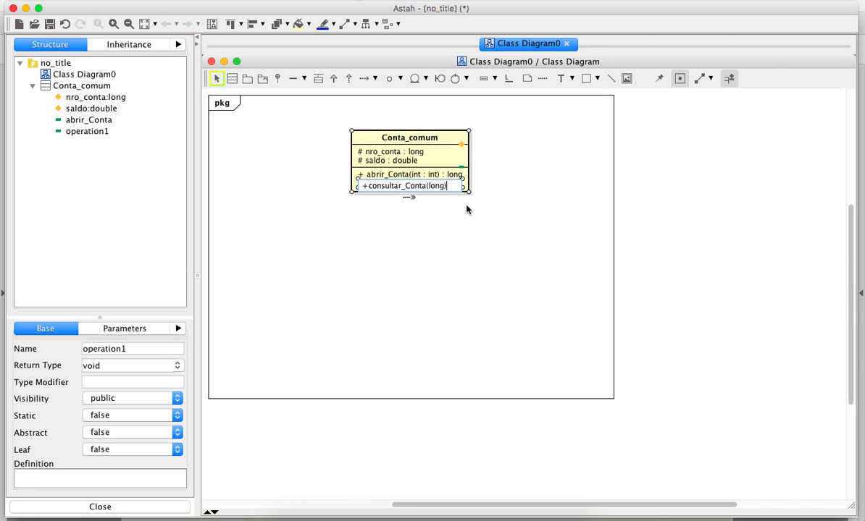
text(:int)
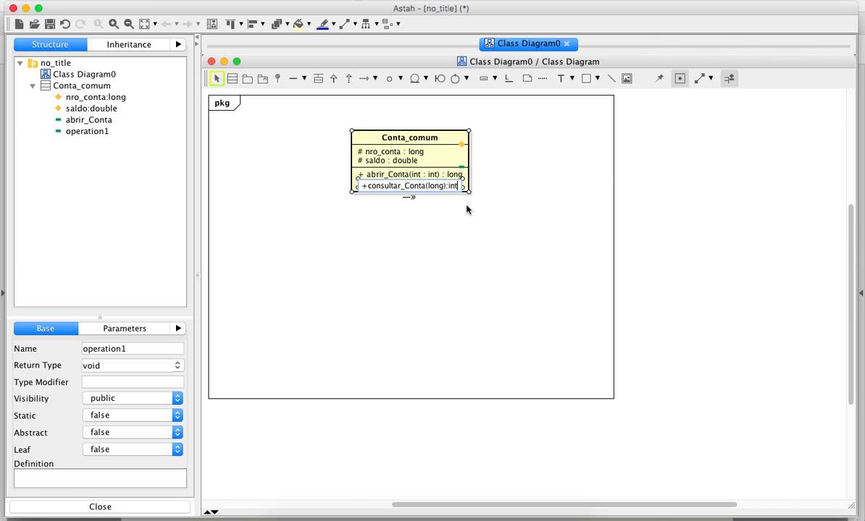
key(Return)
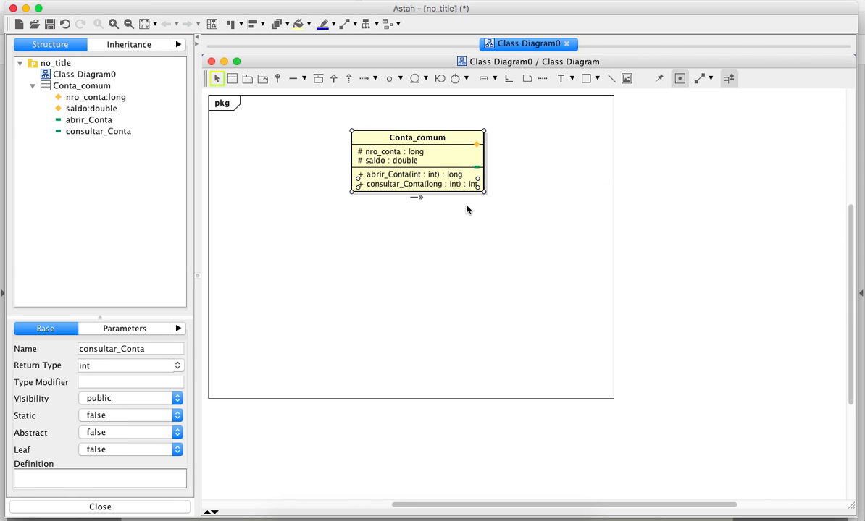
Add a public operation validar_Conta() without parameters to the Conta_comum class.
right_click(428, 186)
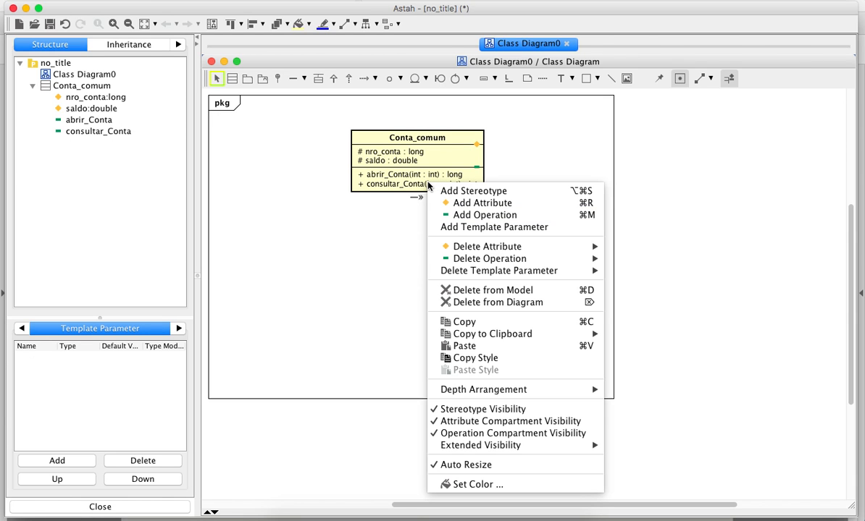
click(457, 216)
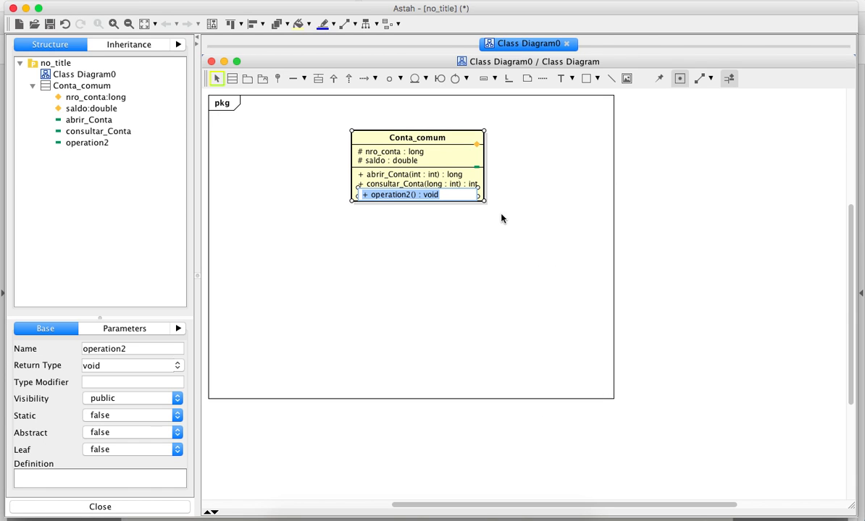
text(+validar)
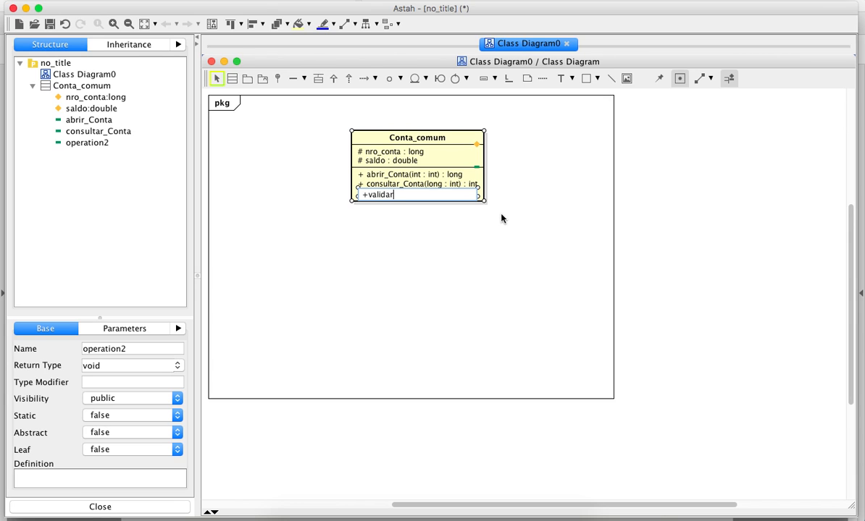
text(_Coant)
key(BackSpace)
key(BackSpace)
key(BackSpace)
text(na)
key(BackSpace)
text(ta())
key(BackSpace)
key(BackSpace)
key(BackSpace)
text())
key(Return)
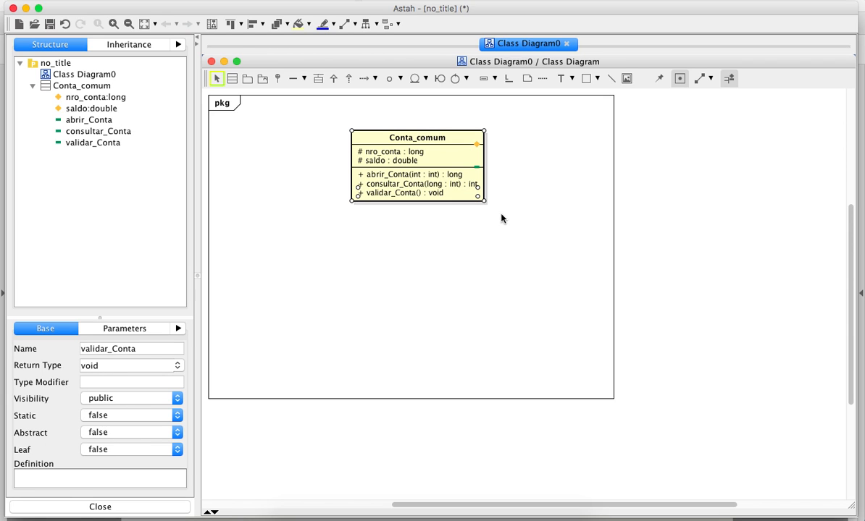
Move the Conta_comum class slightly up and to the left, towards the top edge of the diagram frame.
click(502, 218)
drag(415, 142, 394, 125)
click(373, 237)
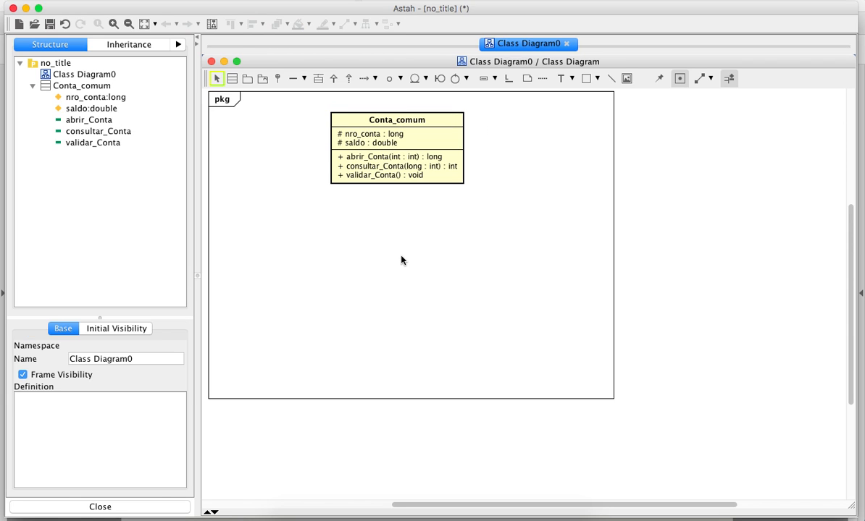
Add a class named Conta_Especial below and to the left of the Conta_comum class.
click(231, 78)
click(280, 284)
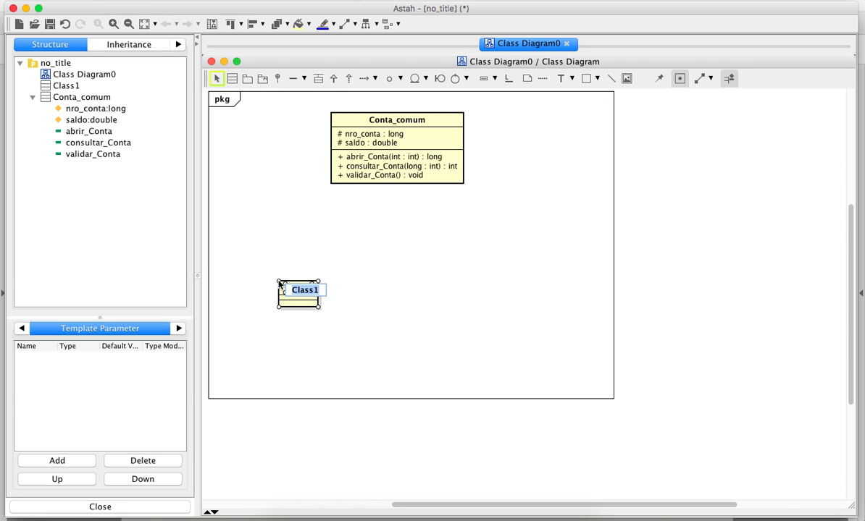
text(Conta_Especial)
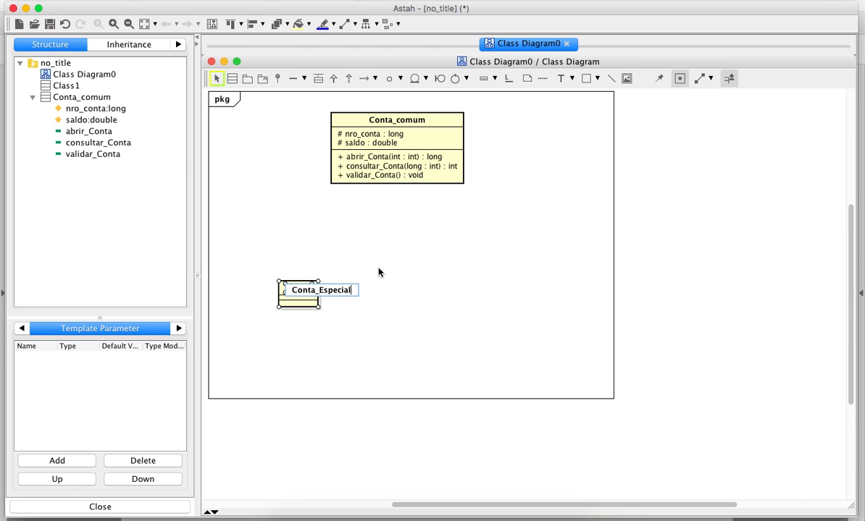
key(Return)
Add a class named Conta_Poupanca below and to the right of Conta_comum, roughly level with Conta_Especial.
click(232, 78)
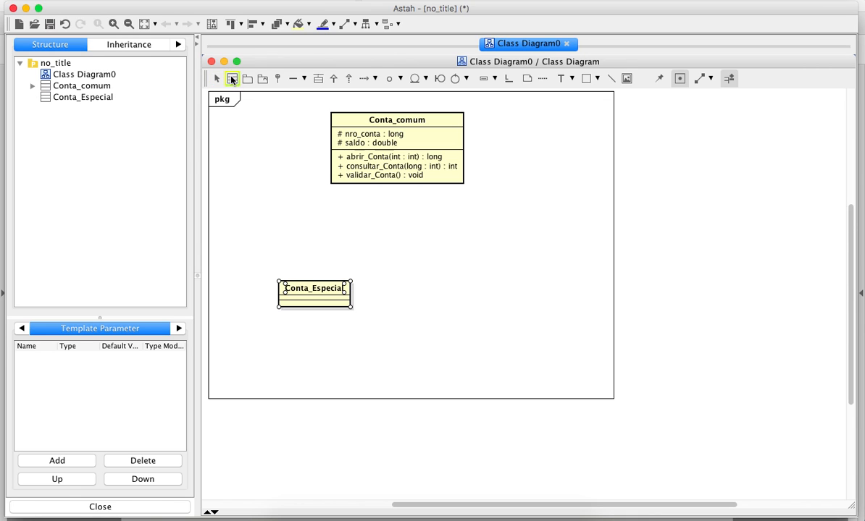
click(452, 284)
text(Con)
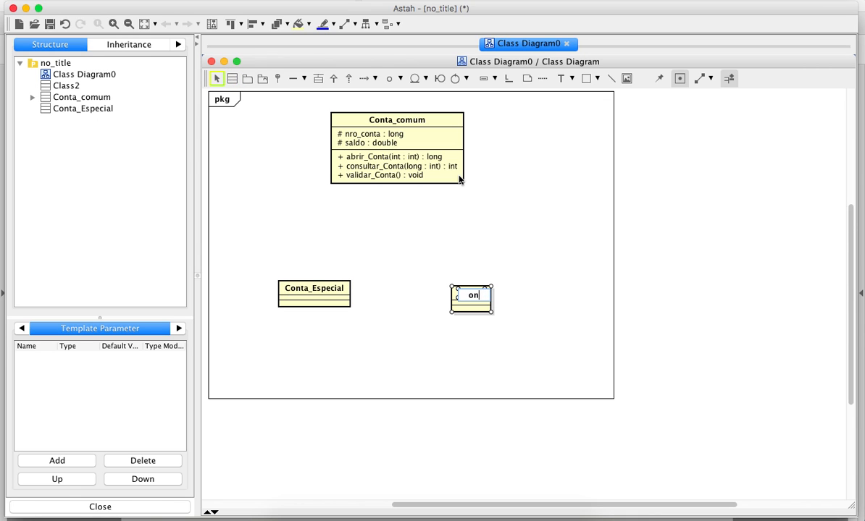
text(ta_Poupa)
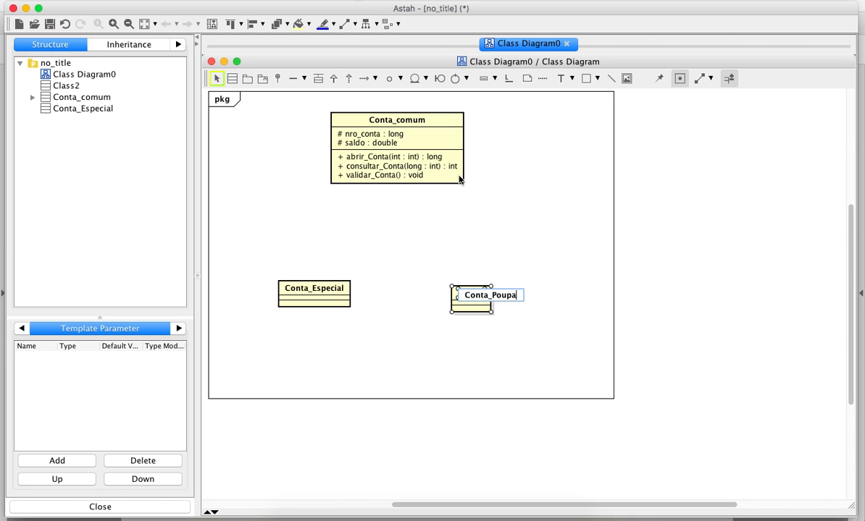
text(nca)
key(Return)
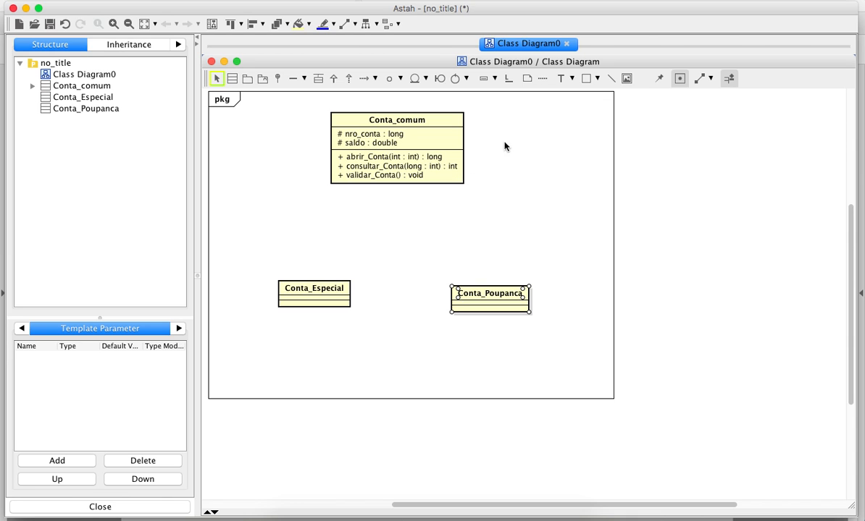
Move the Conta_comum class slightly to the right, so it sits more centrally above the two lower classes.
click(520, 228)
drag(418, 139, 436, 144)
right_click(428, 145)
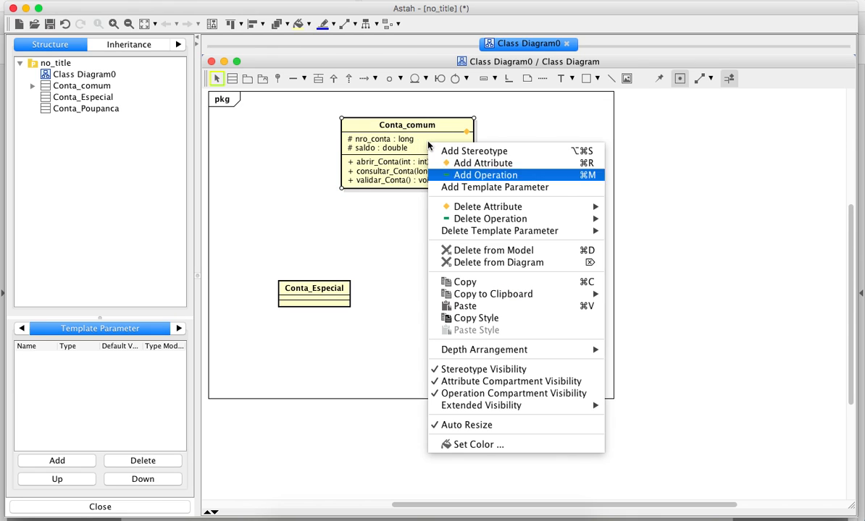
click(543, 116)
click(425, 145)
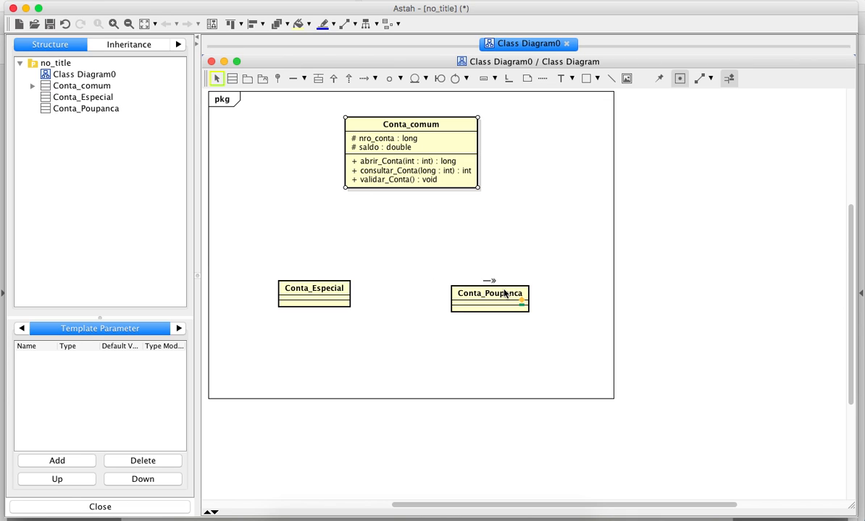
Add a private attribute limite_conta of type double to the Conta_Especial class.
right_click(335, 298)
click(447, 235)
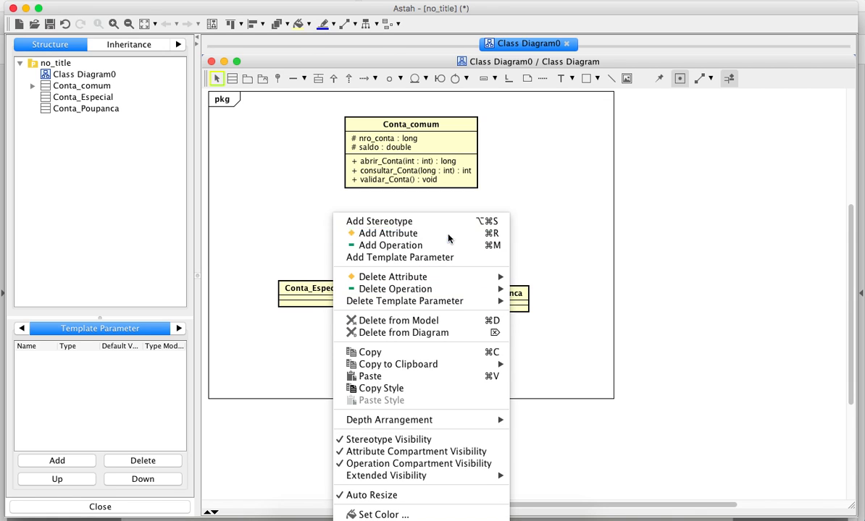
text(-limite)
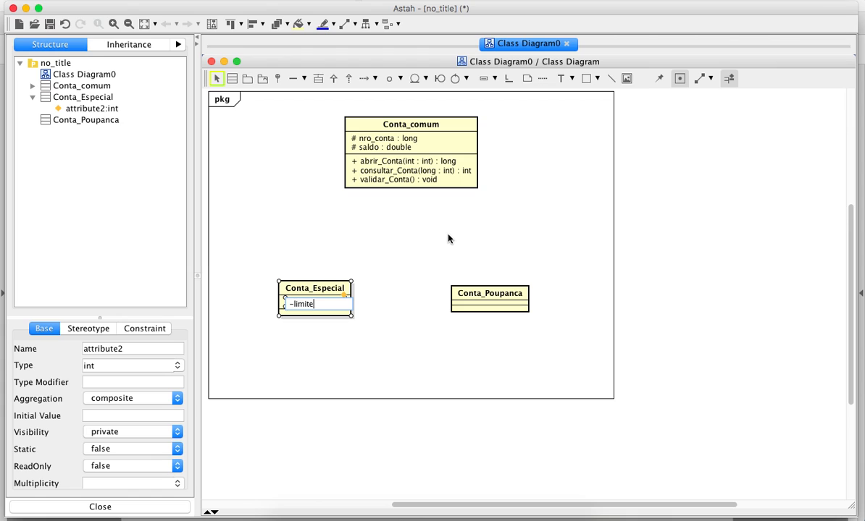
text(_conta:double)
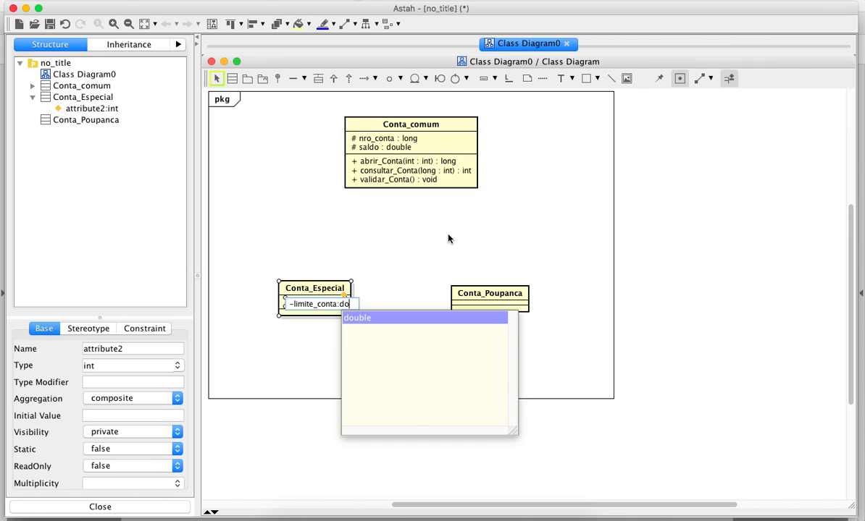
key(Return)
click(467, 358)
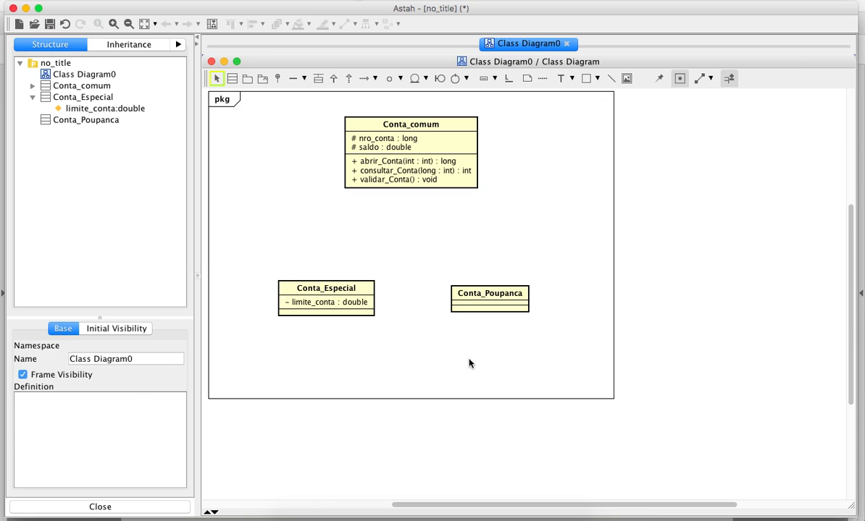
Add a second attribute with the default name and type below limite_conta in the Conta_Especial class.
right_click(348, 304)
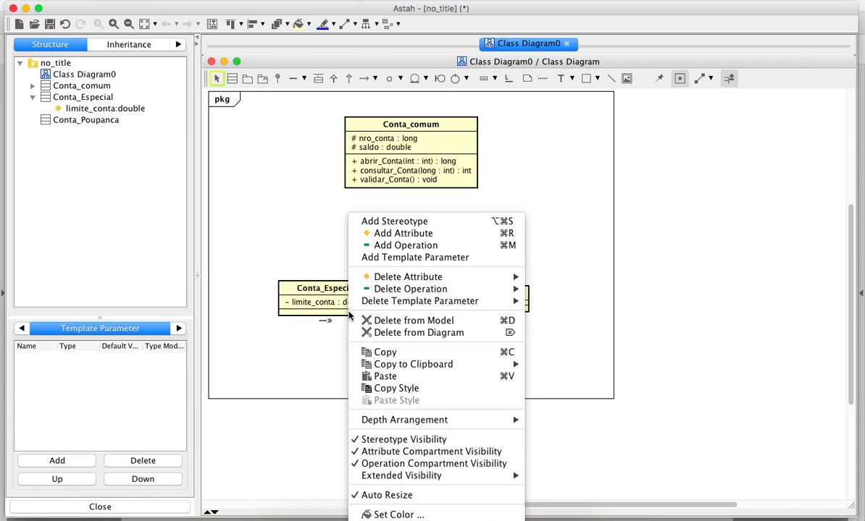
click(432, 233)
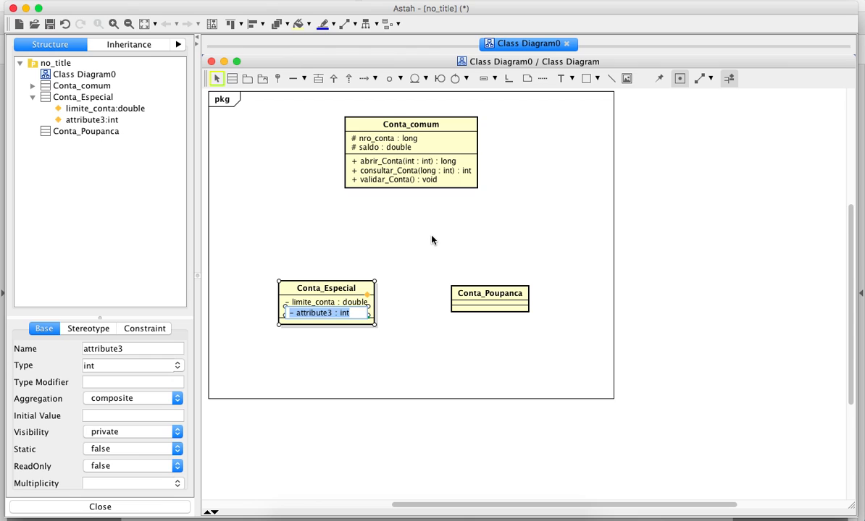
key(Right)
click(303, 250)
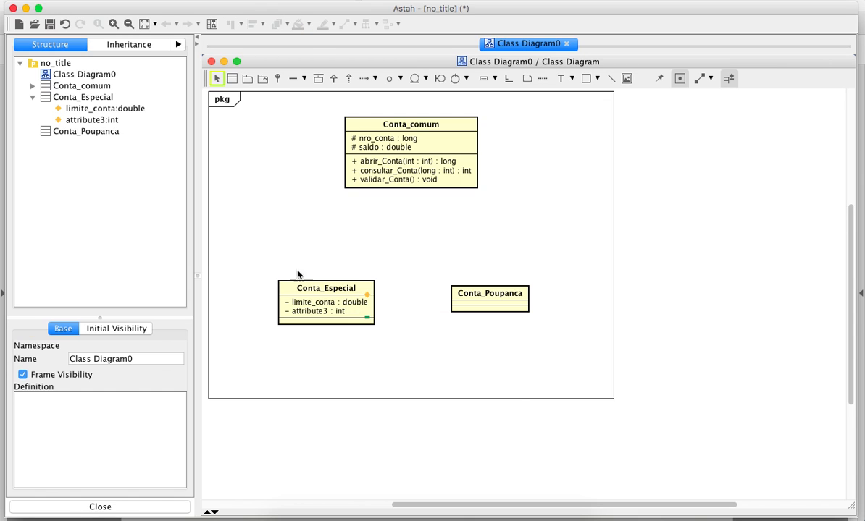
Replace the new attribute's text in Conta_Especial with +abrir_Conta(int,double):long.
click(313, 312)
click(313, 313)
double_click(312, 312)
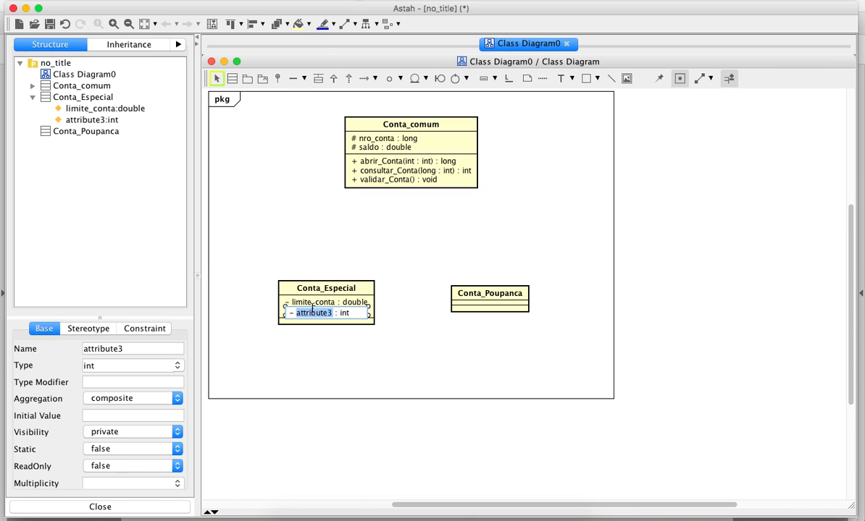
triple_click(313, 312)
text(+abrir)
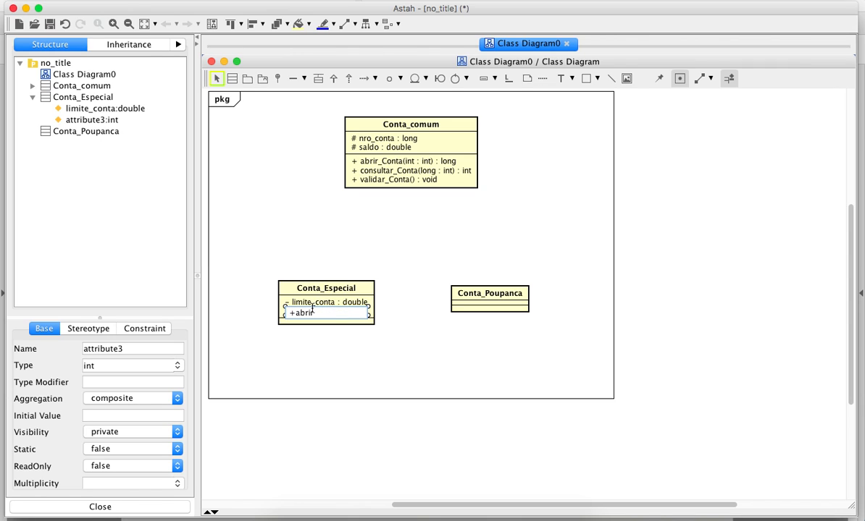
text(_Conta(int,dlou)
key(BackSpace)
key(BackSpace)
key(BackSpace)
text(ouble):lon)
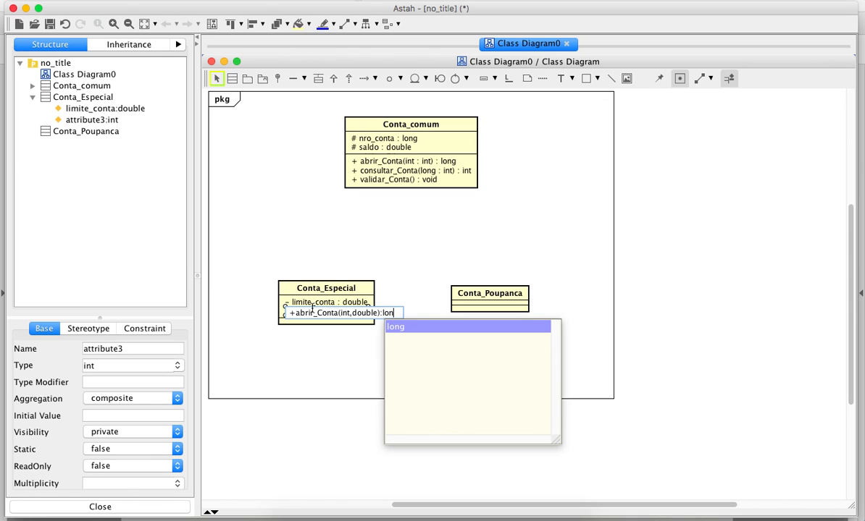
key(Return)
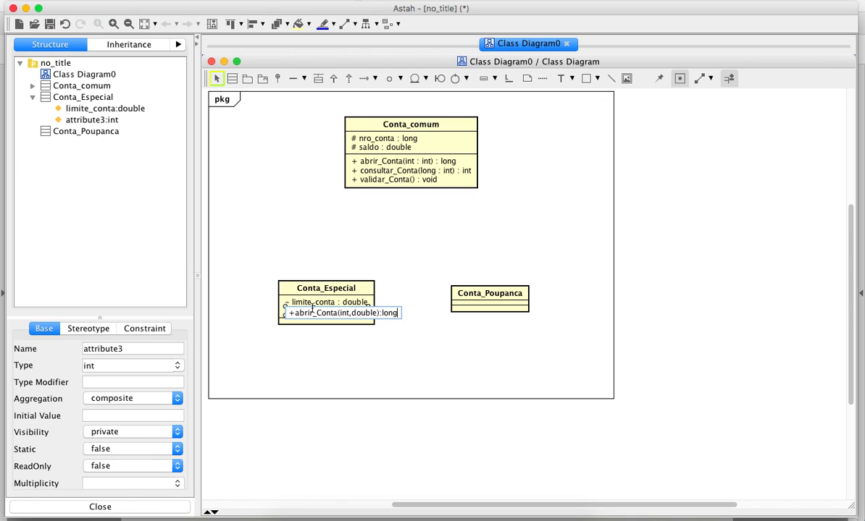
key(Return)
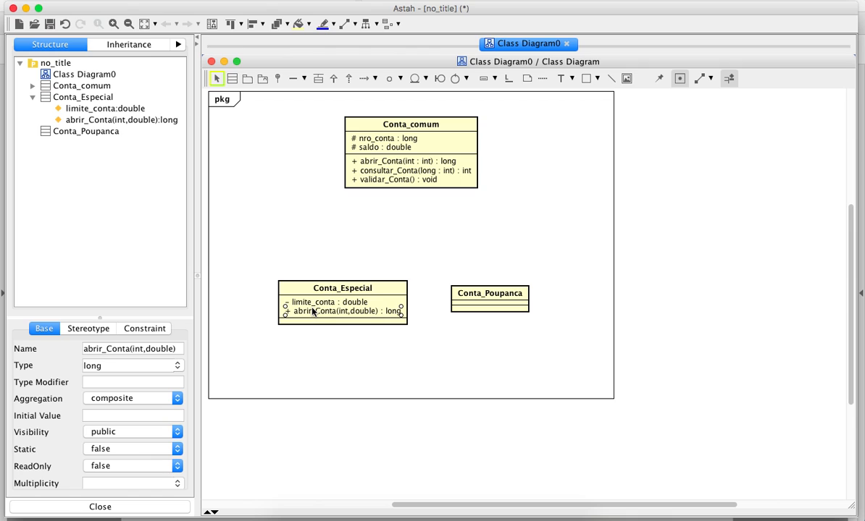
Copy the text of the abrir_Conta(int,double) attribute and delete that attribute from the Conta_Especial class.
double_click(357, 311)
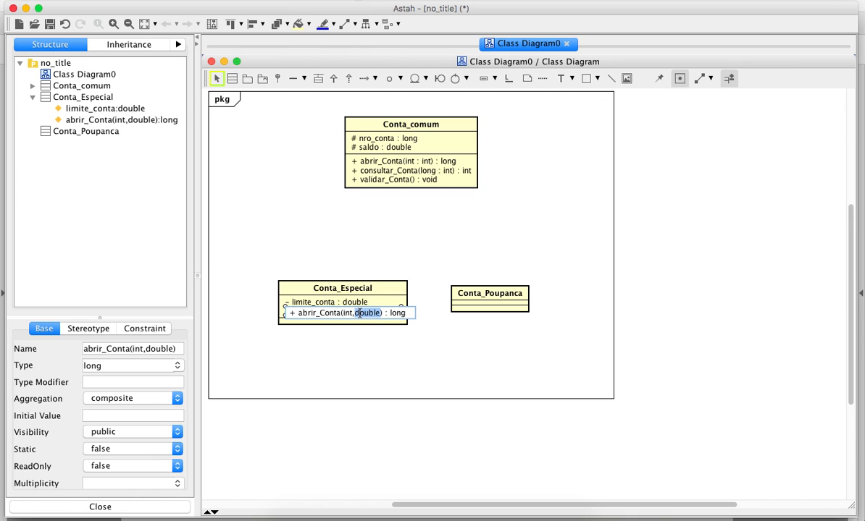
triple_click(358, 313)
click(347, 329)
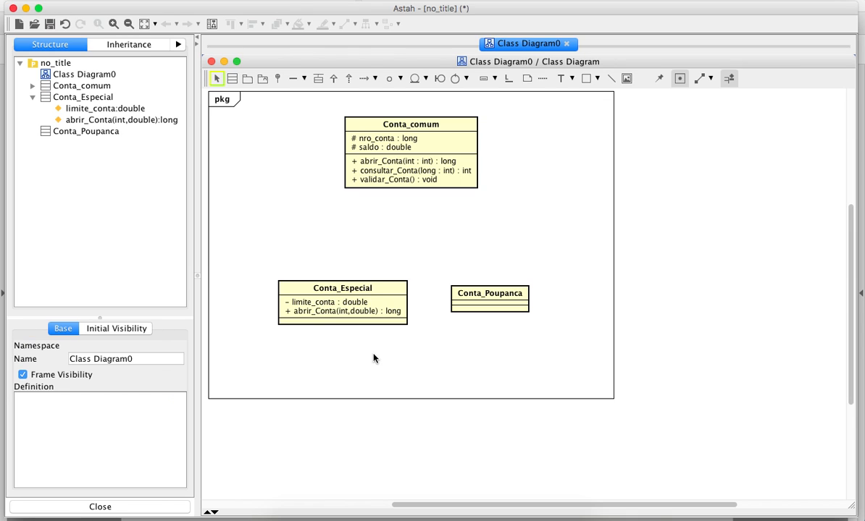
click(373, 313)
double_click(374, 313)
key(ctrl+c)
key(BackSpace)
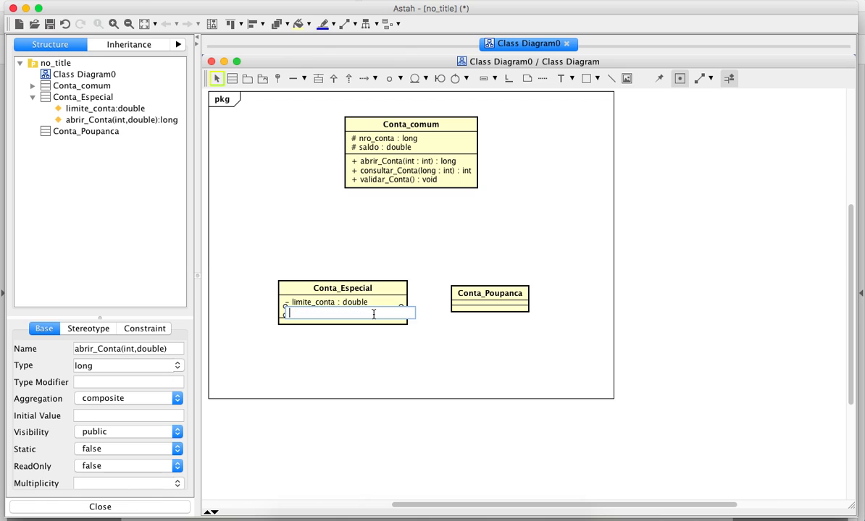
key(Return)
right_click(372, 304)
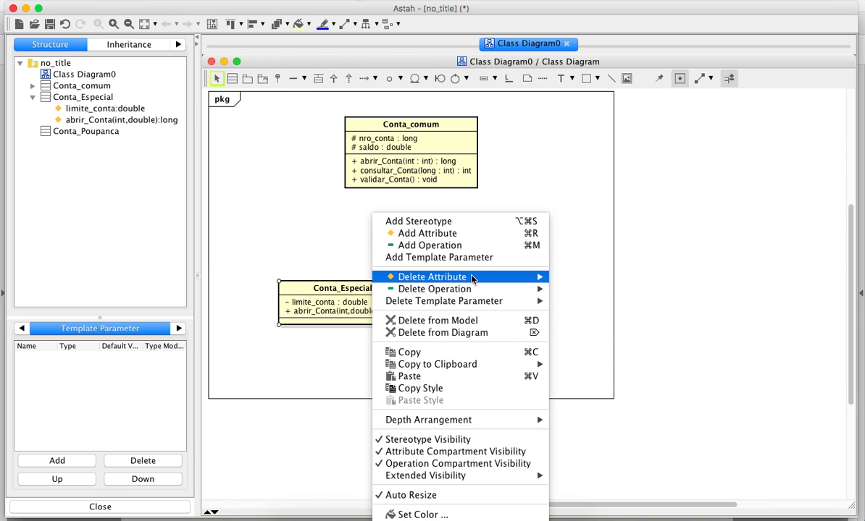
mouse_move(470, 276)
click(598, 289)
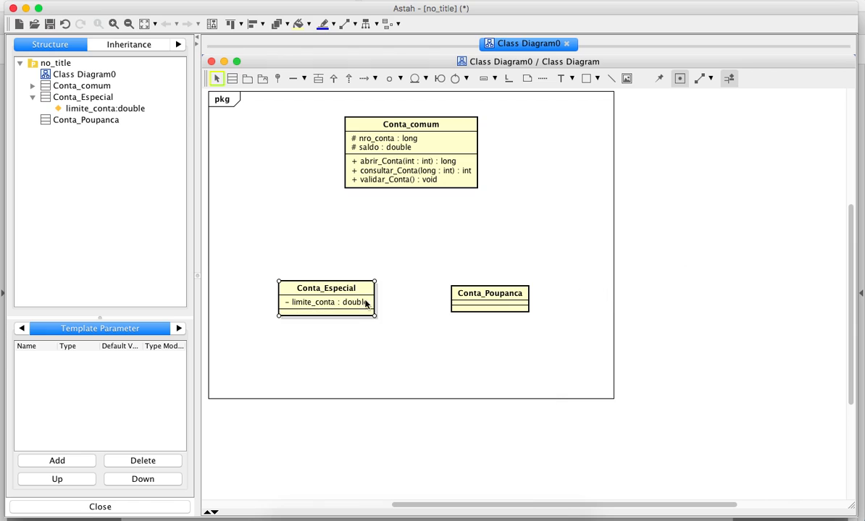
Add an operation to Conta_Especial using the copied text + abrir_Conta(int,double) : long.
right_click(342, 317)
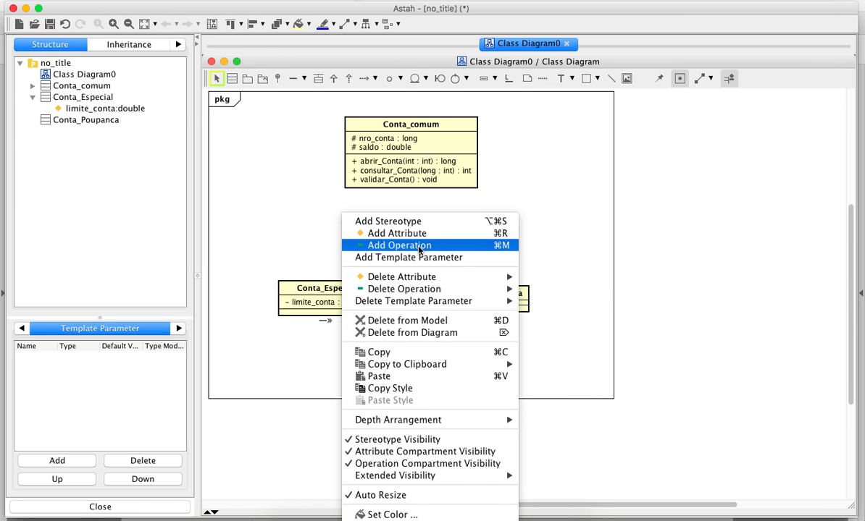
click(399, 246)
key(ctrl+v)
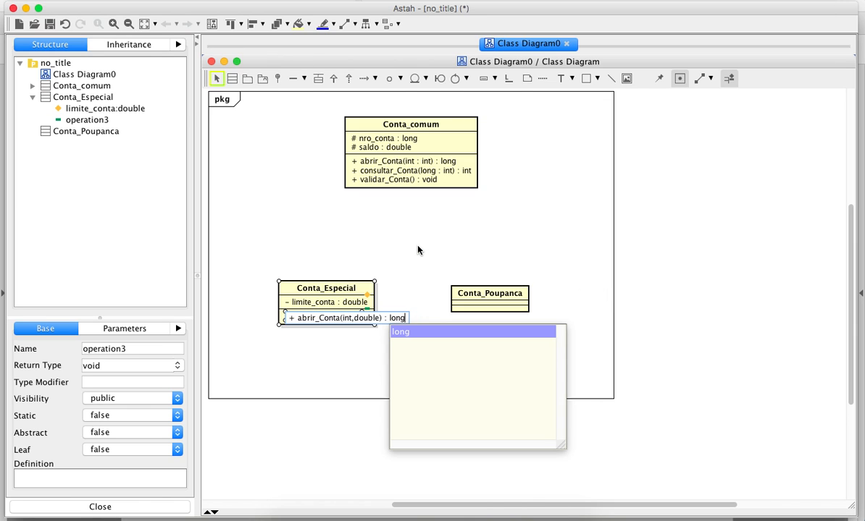
key(Escape)
key(Return)
click(349, 376)
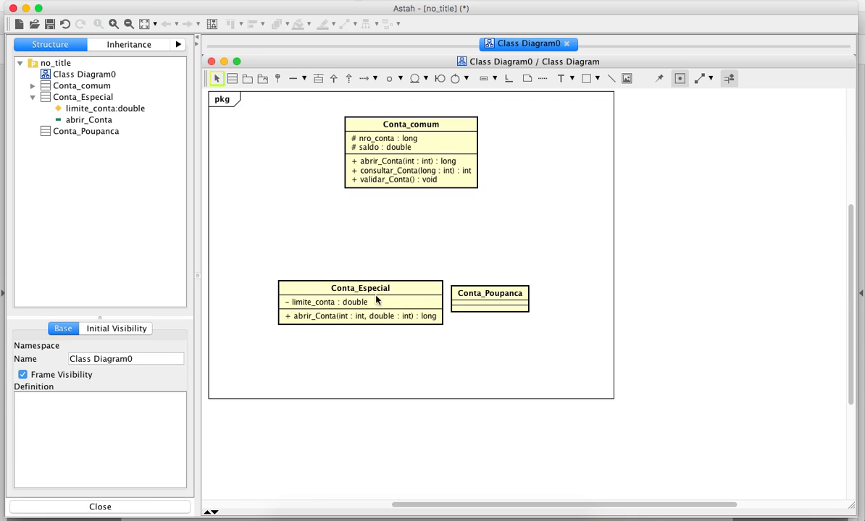
Space the two lower classes apart by moving Conta_Especial left and Conta_Poupanca right, with their top edges level.
drag(376, 287, 341, 286)
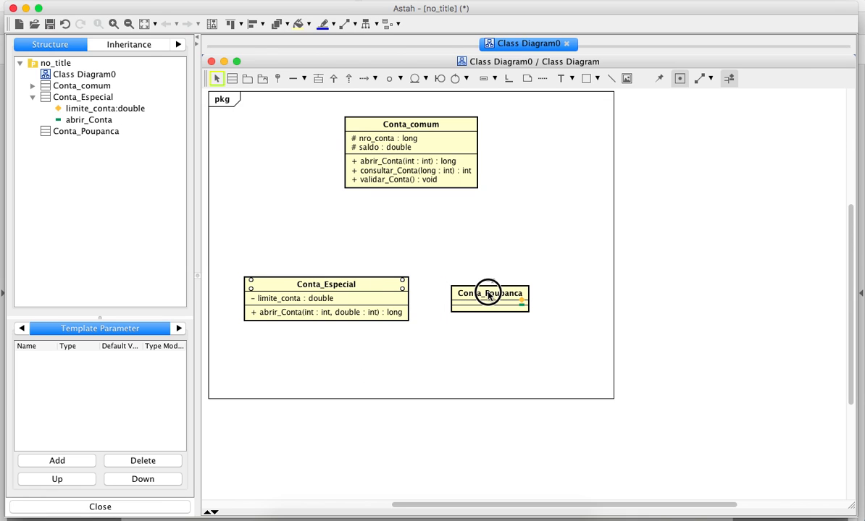
drag(487, 293, 519, 285)
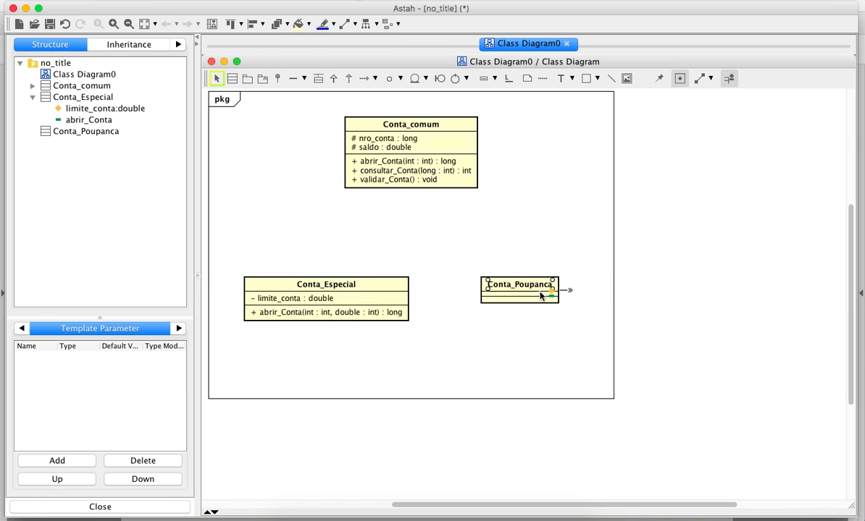
Add a private attribute dt_aniversario of type Date to the Conta_Poupanca class.
right_click(539, 296)
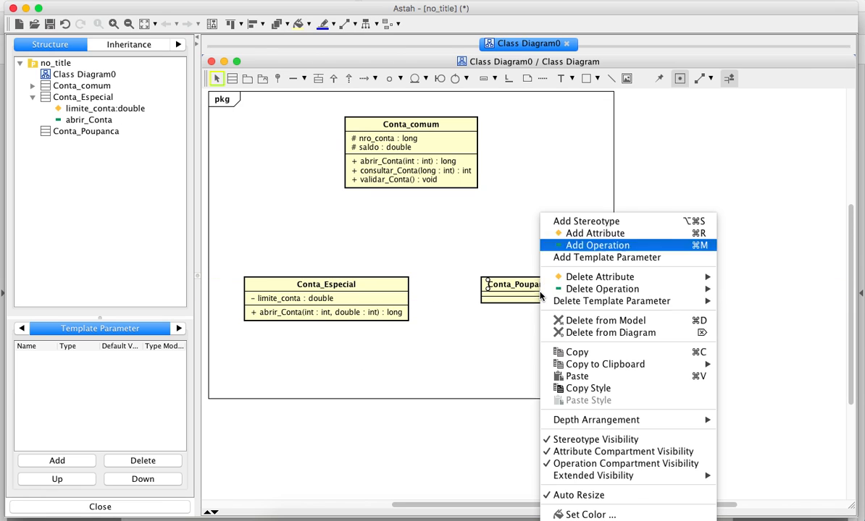
click(595, 233)
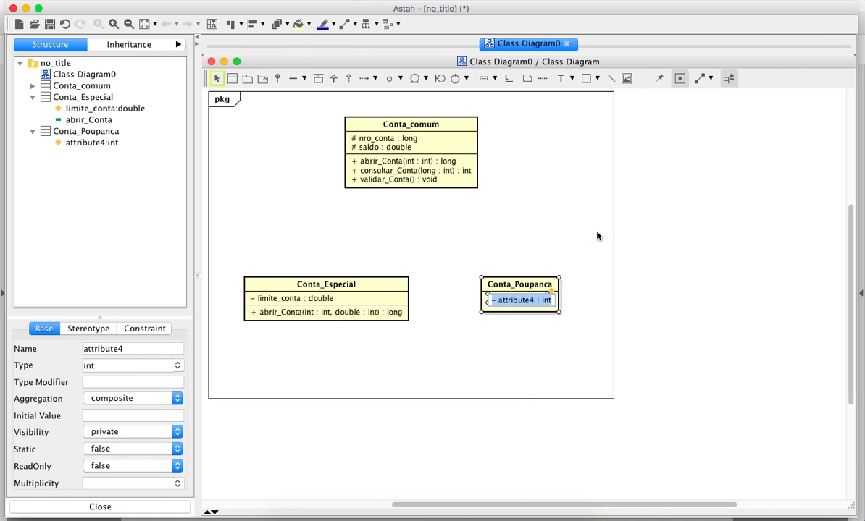
text(-dt_an)
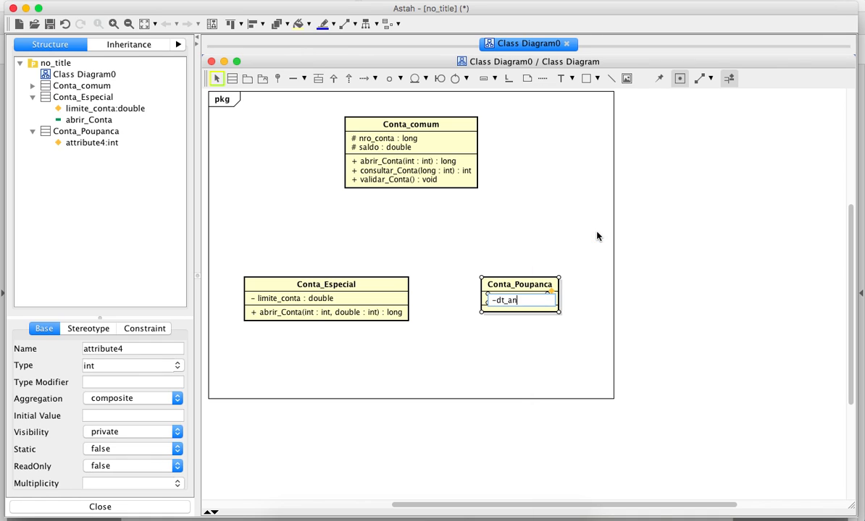
text(iversario:Date)
key(Return)
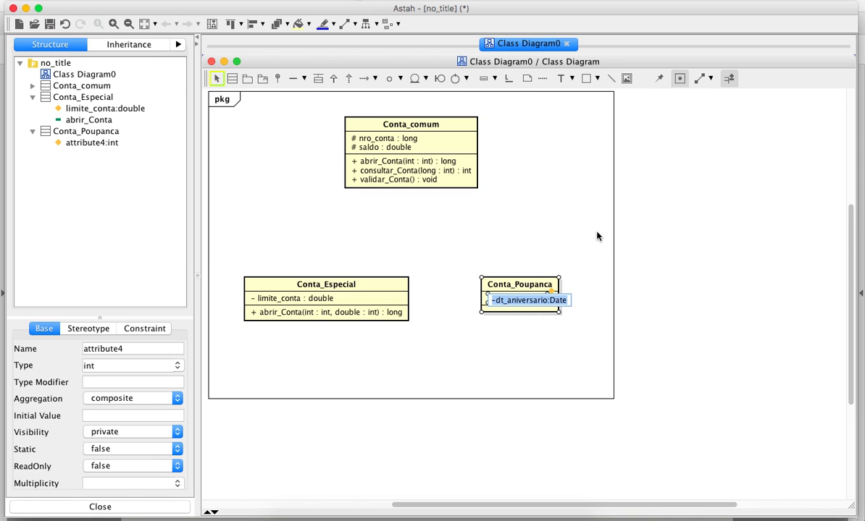
click(529, 292)
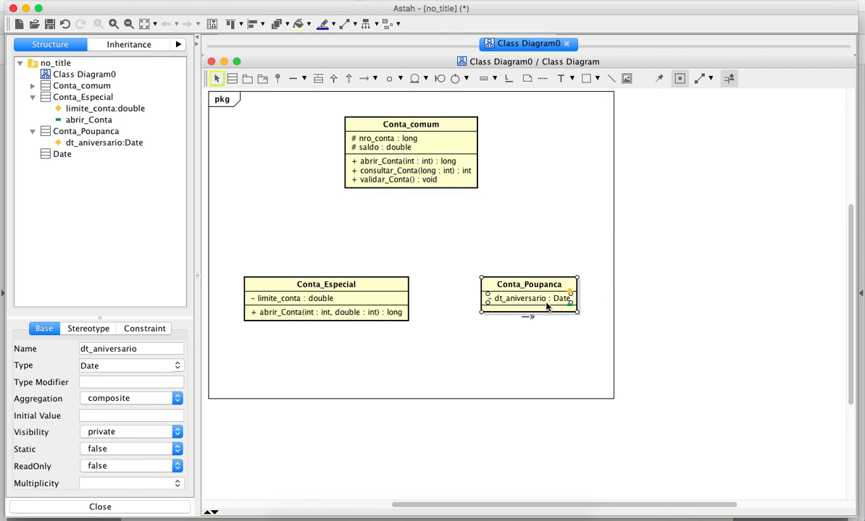
Add a public operation renda_Conta(Date, double) with return type double to the Conta_Poupanca class.
right_click(541, 312)
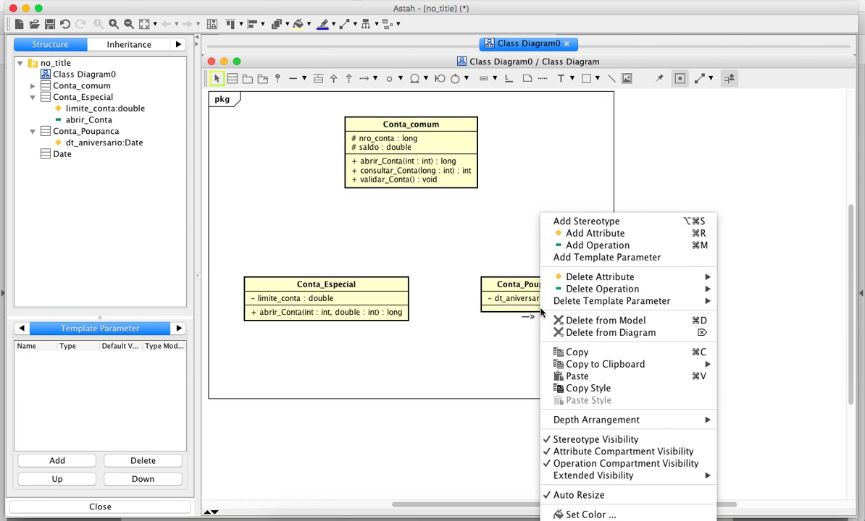
click(621, 245)
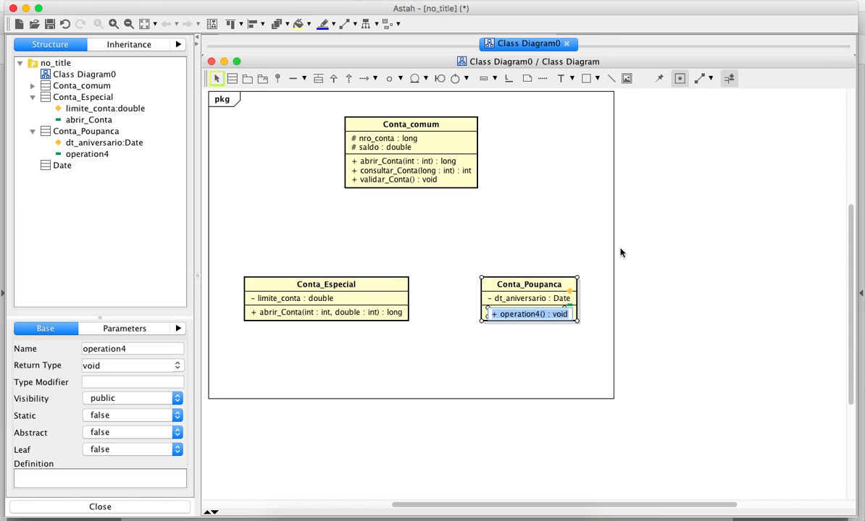
text(+)
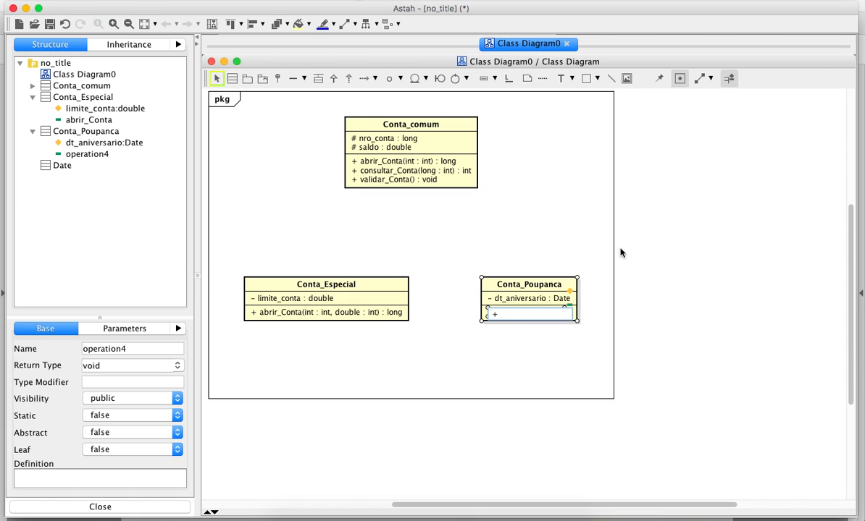
text(rendi)
text(-)
text(Conta)
text((Date)
text(,)
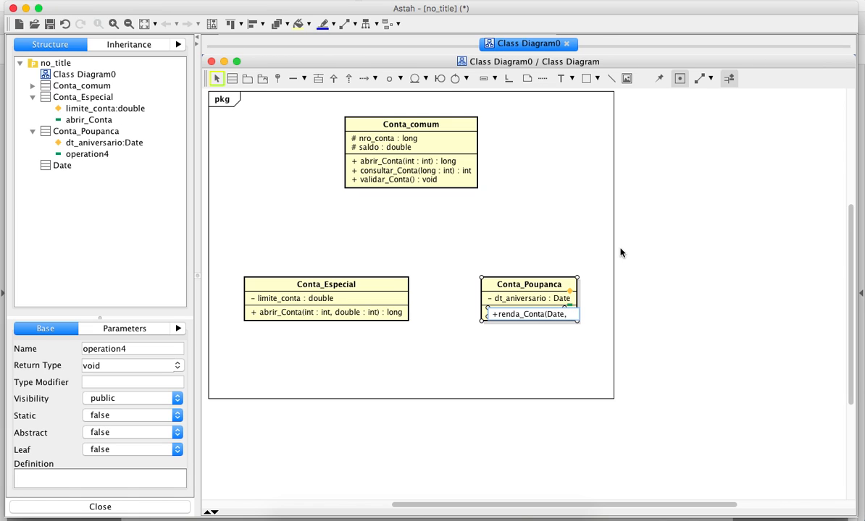
text( double):)
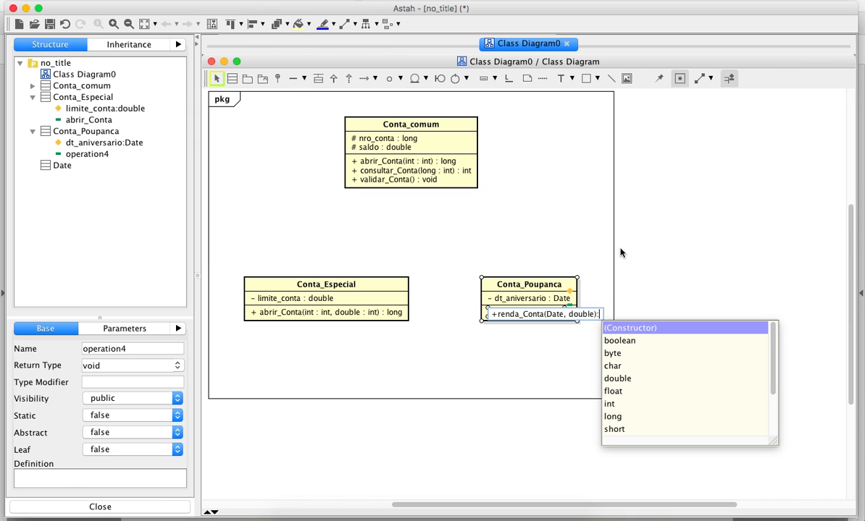
text(double)
key(Return)
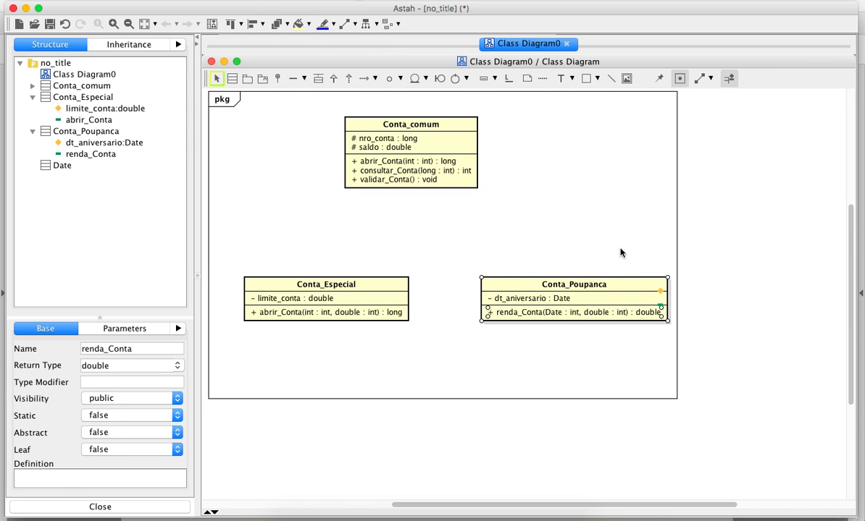
click(509, 327)
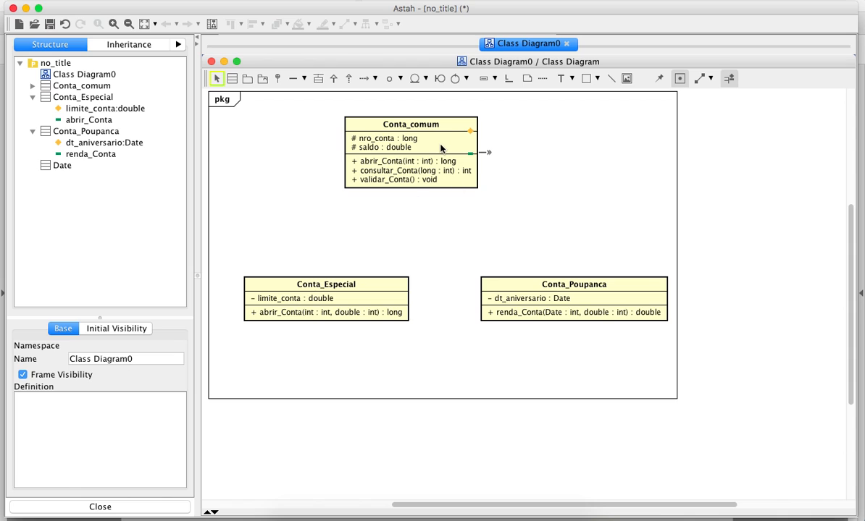
Move the Conta_comum class to the right so it sits roughly centred above the two lower classes.
click(499, 148)
drag(439, 136, 490, 132)
click(573, 207)
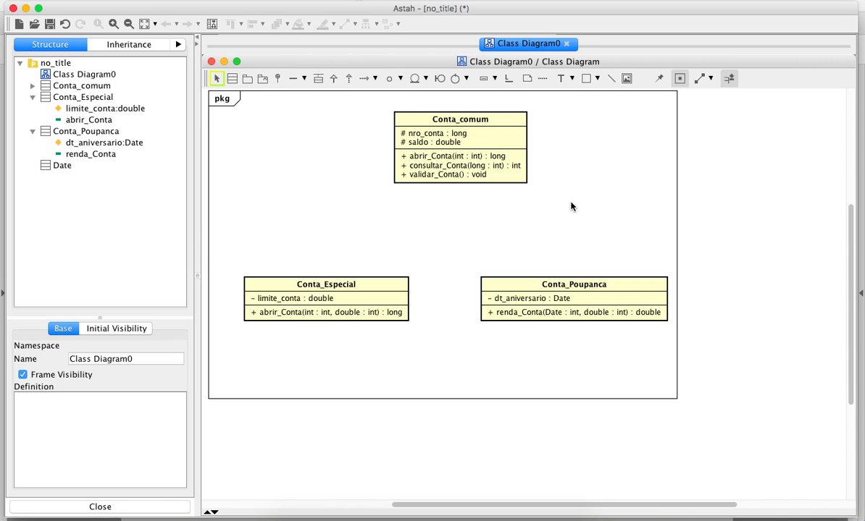
click(334, 80)
drag(373, 296, 477, 161)
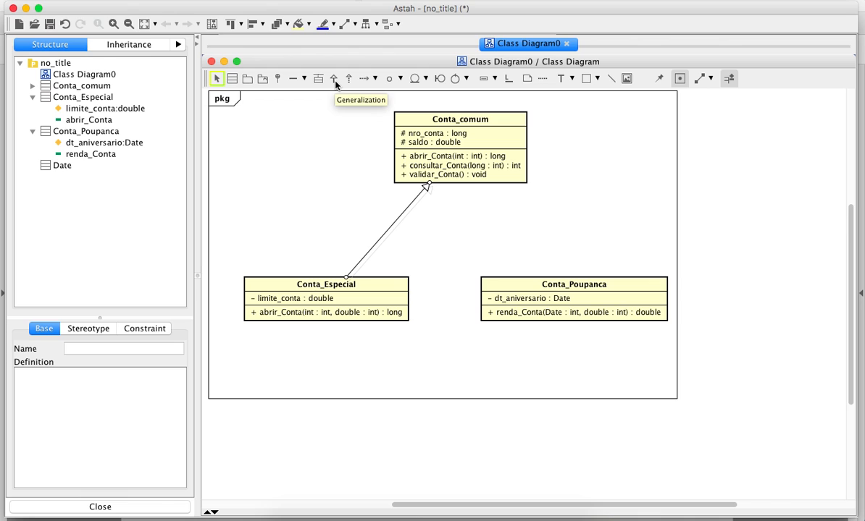
right_click(397, 223)
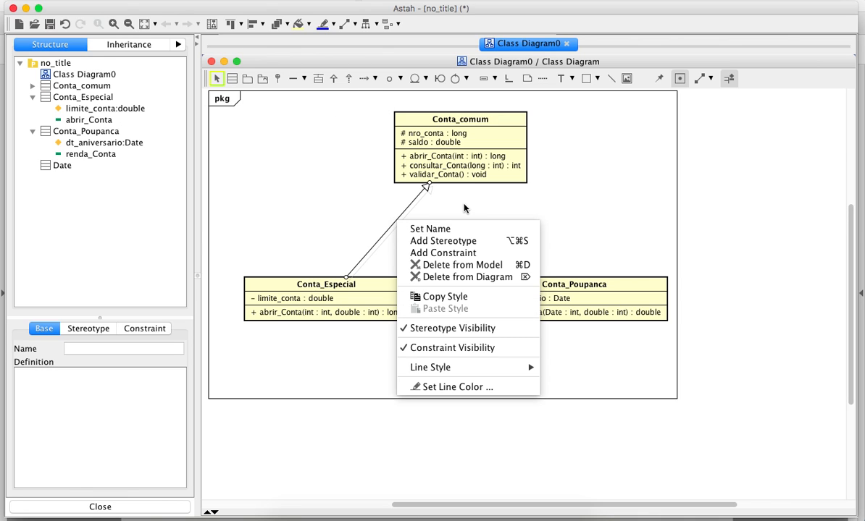
click(478, 271)
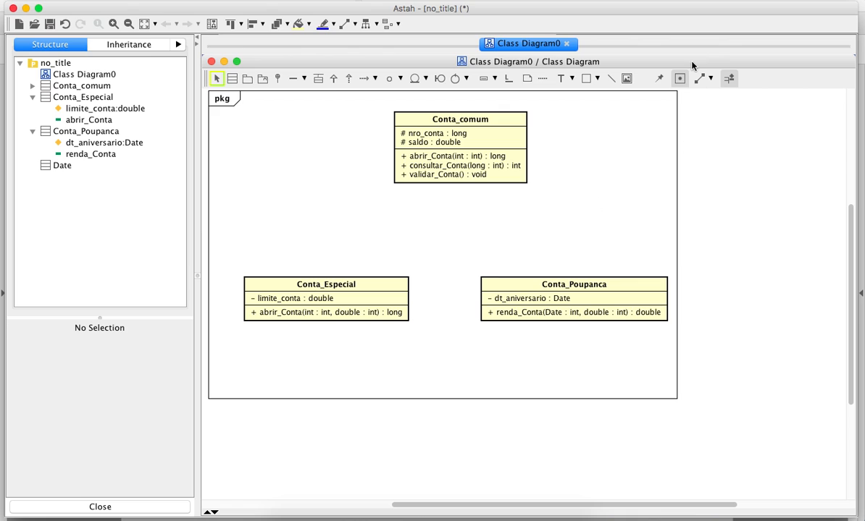
Set the line style to right-angled and draw a generalization from Conta_Especial to Conta_comum.
click(710, 79)
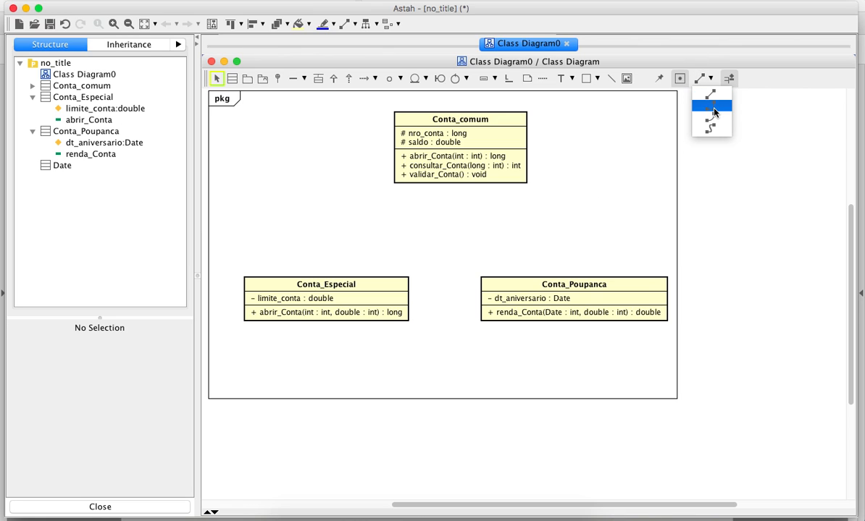
click(713, 109)
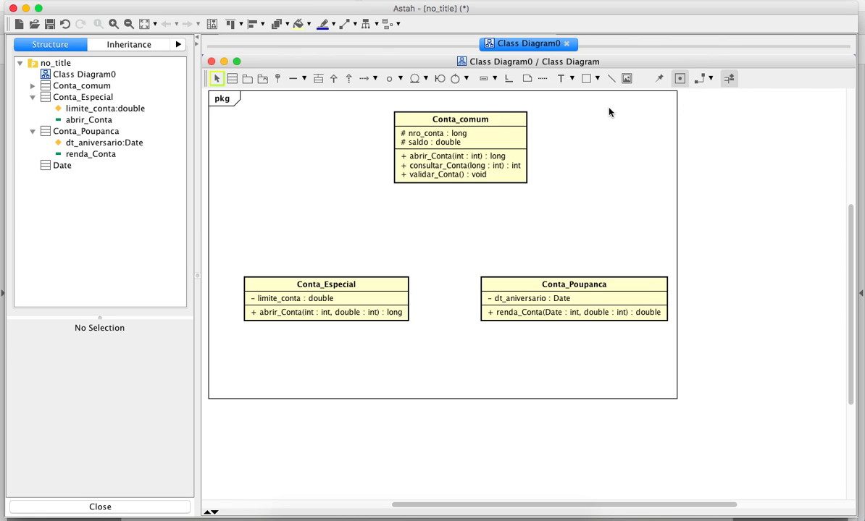
click(333, 79)
click(378, 286)
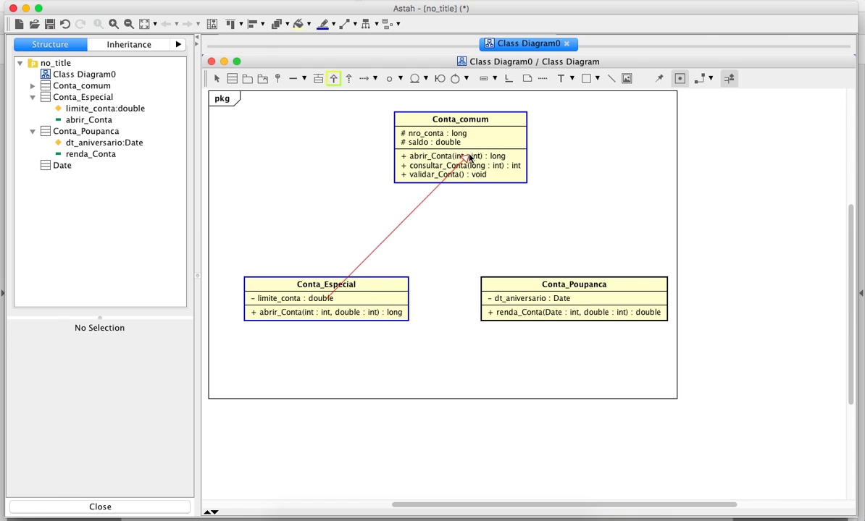
click(469, 158)
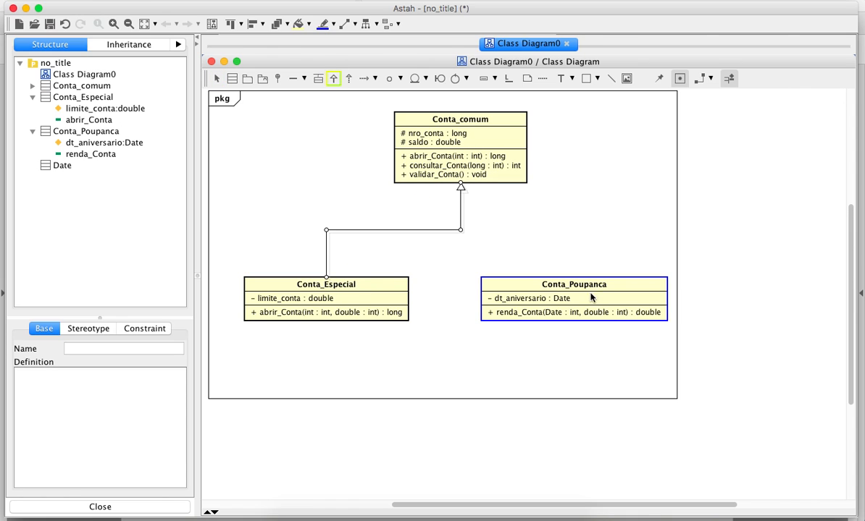
Draw a right-angled generalization from Conta_Poupanca to Conta_comum, sharing the arrowhead of the existing one.
click(559, 279)
click(433, 147)
click(587, 208)
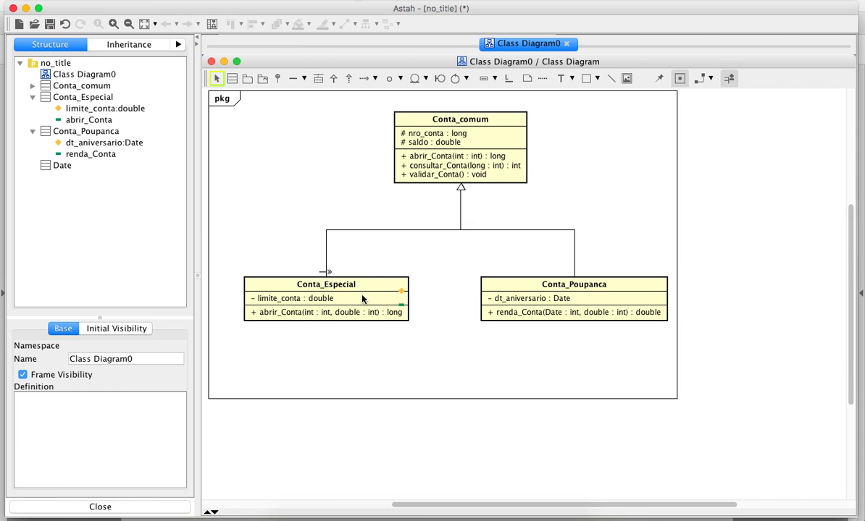
Move Conta_Especial and Conta_Poupanca up closer to Conta_comum, keeping their top edges level.
drag(372, 290, 372, 270)
drag(540, 289, 541, 265)
click(469, 321)
drag(487, 262, 488, 266)
click(499, 335)
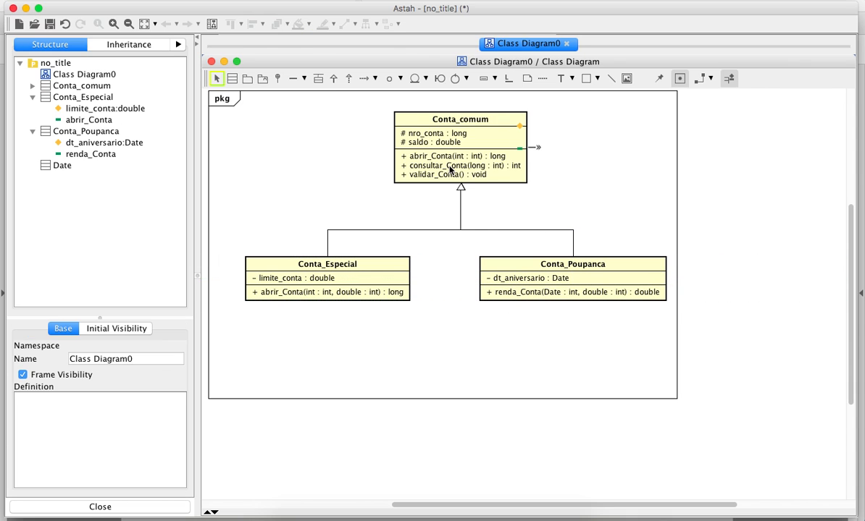